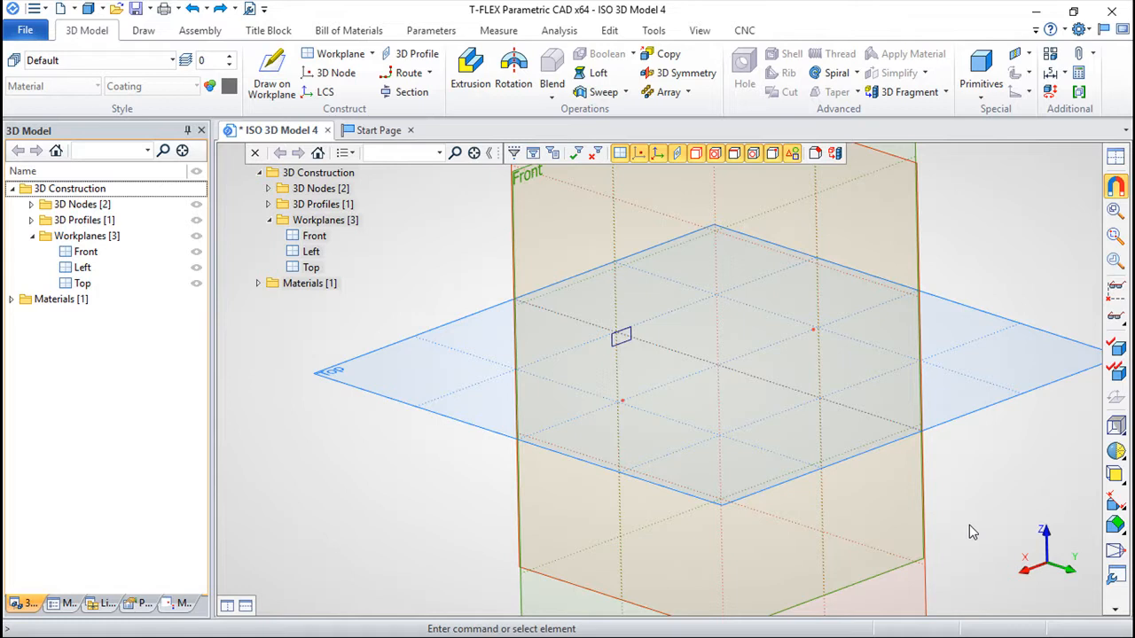
# Step: Start a Spiral operation and define its axis from the 3D node below the rectangular profile to the far 3D node
pyautogui.moveTo(841, 506)
pyautogui.mouseDown()
pyautogui.moveTo(798, 517)
pyautogui.moveTo(828, 522)
pyautogui.moveTo(844, 502)
pyautogui.mouseUp()
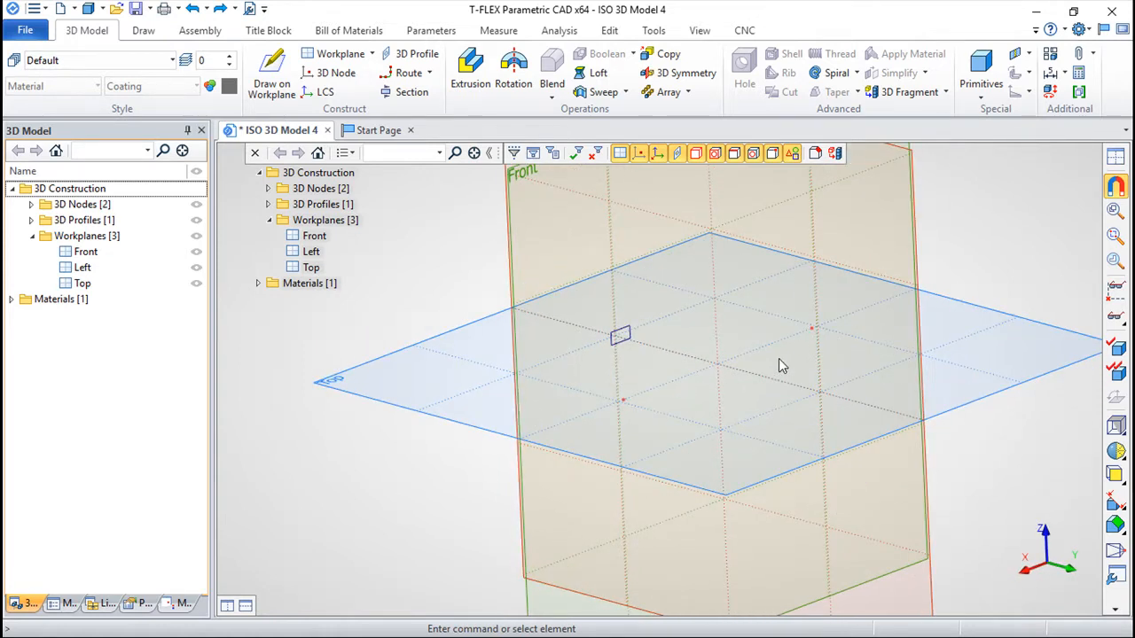
pyautogui.moveTo(842, 370); pyautogui.dragTo(618, 355)
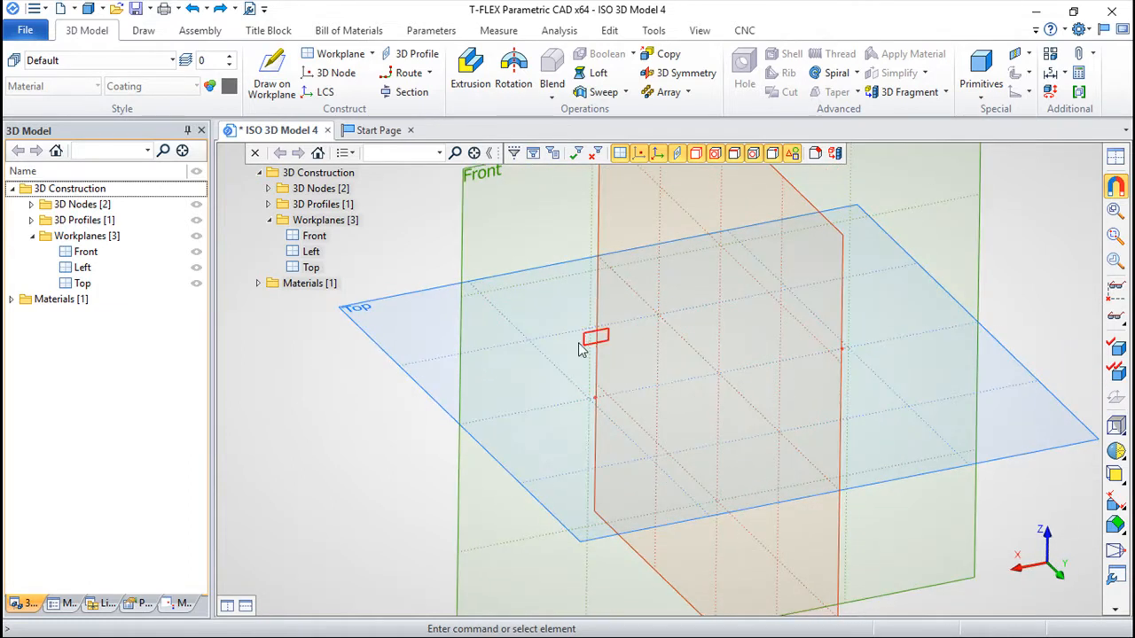
pyautogui.moveTo(646, 507); pyautogui.dragTo(679, 454, button='right')
pyautogui.scroll(3, 679, 447)
pyautogui.moveTo(711, 440); pyautogui.dragTo(676, 461, button='middle')
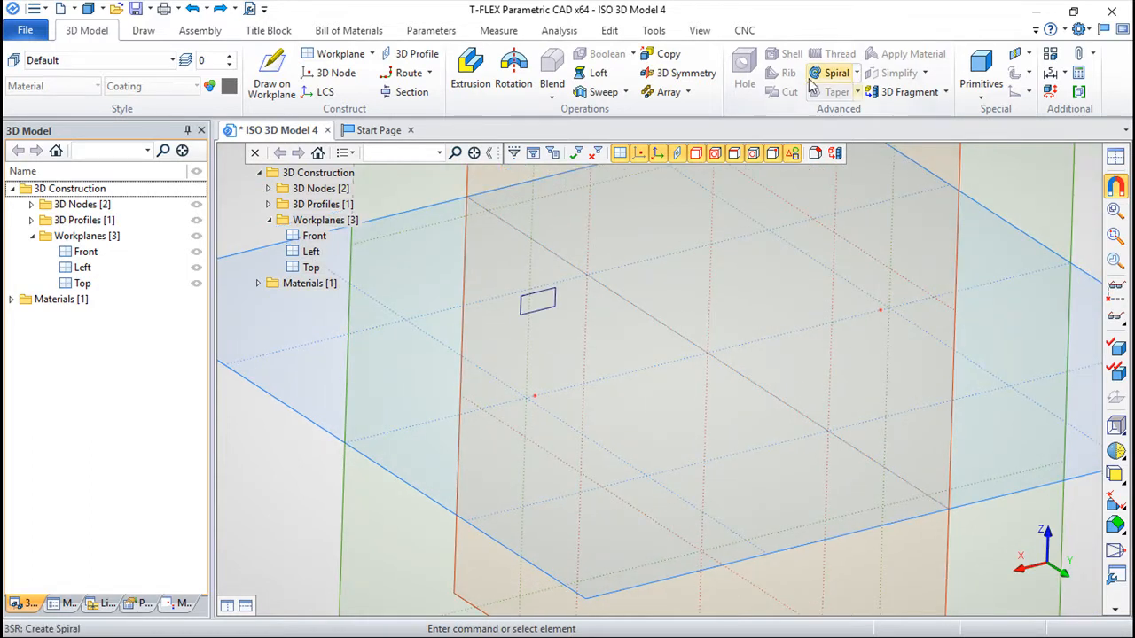
pyautogui.click(854, 74)
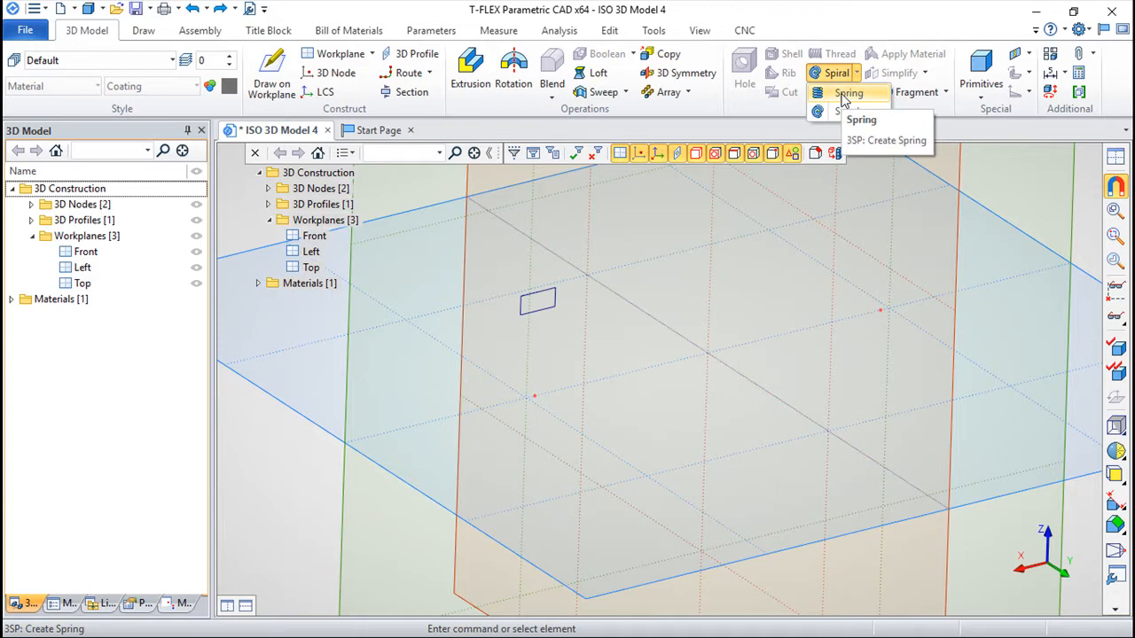
pyautogui.click(844, 112)
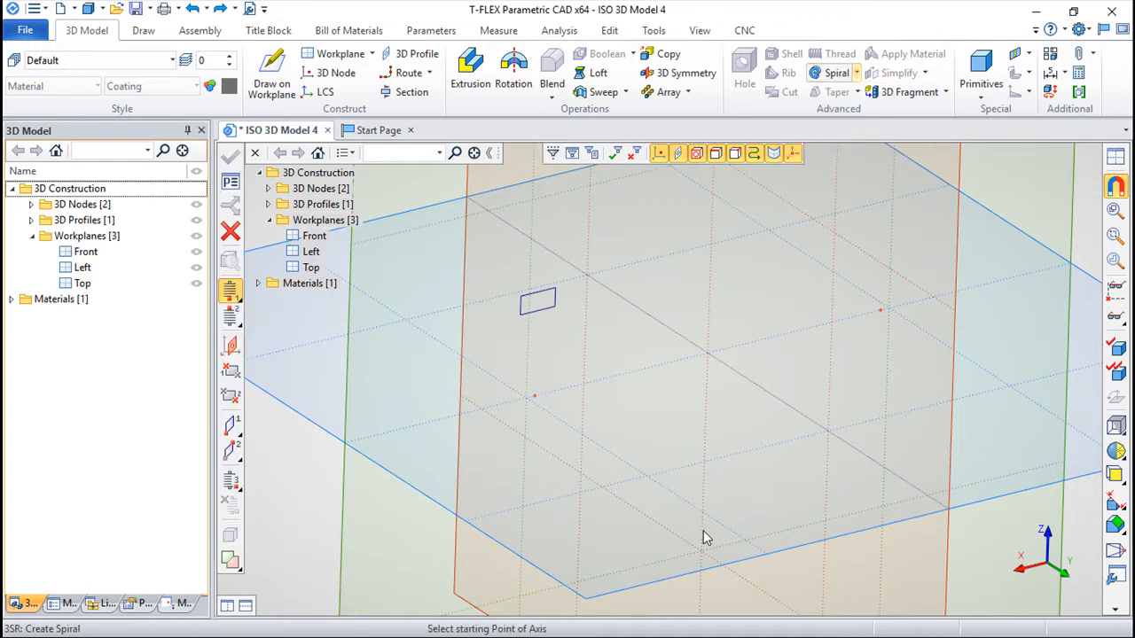
pyautogui.click(545, 410)
pyautogui.click(867, 298)
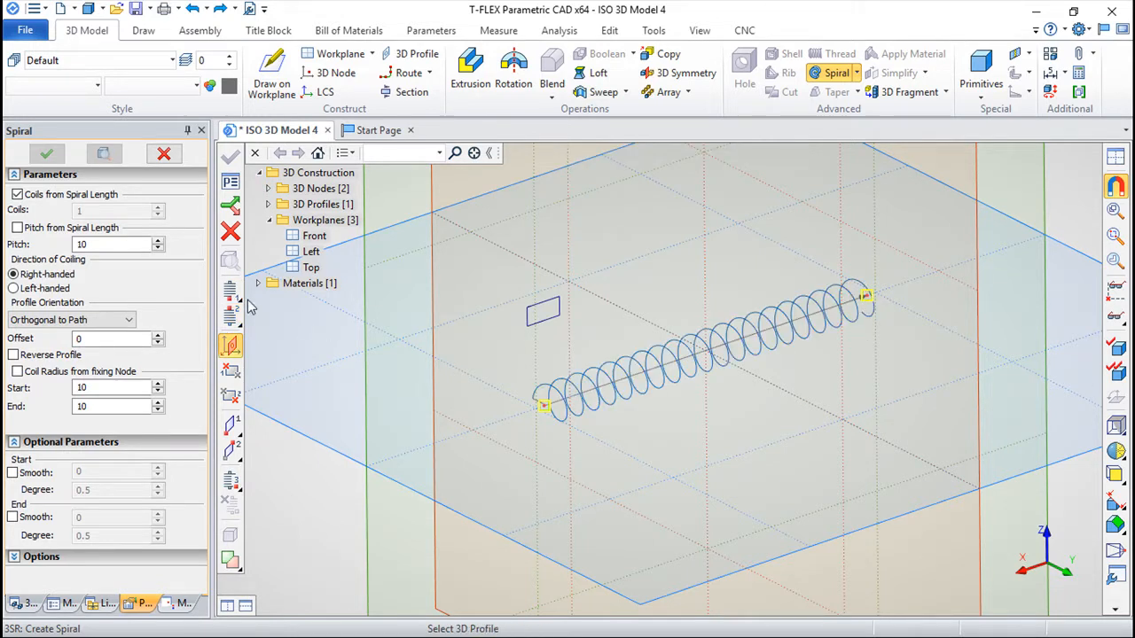
# Step: Try deriving the pitch from the spiral length, return to coils from spiral length, and set the pitch to 15
pyautogui.click(17, 227)
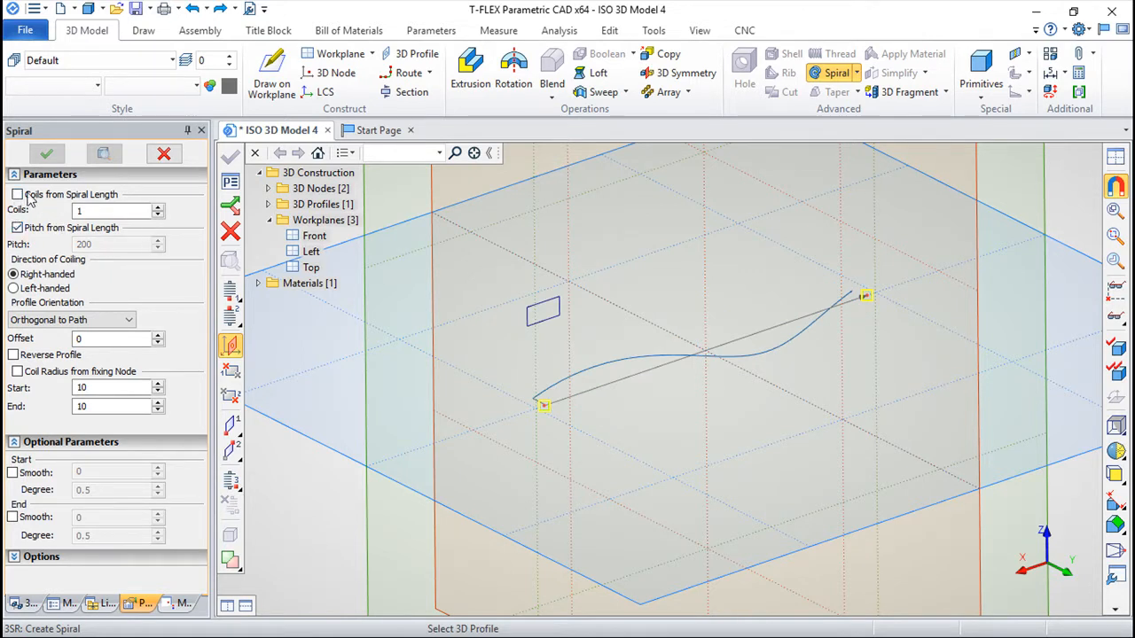
pyautogui.click(17, 194)
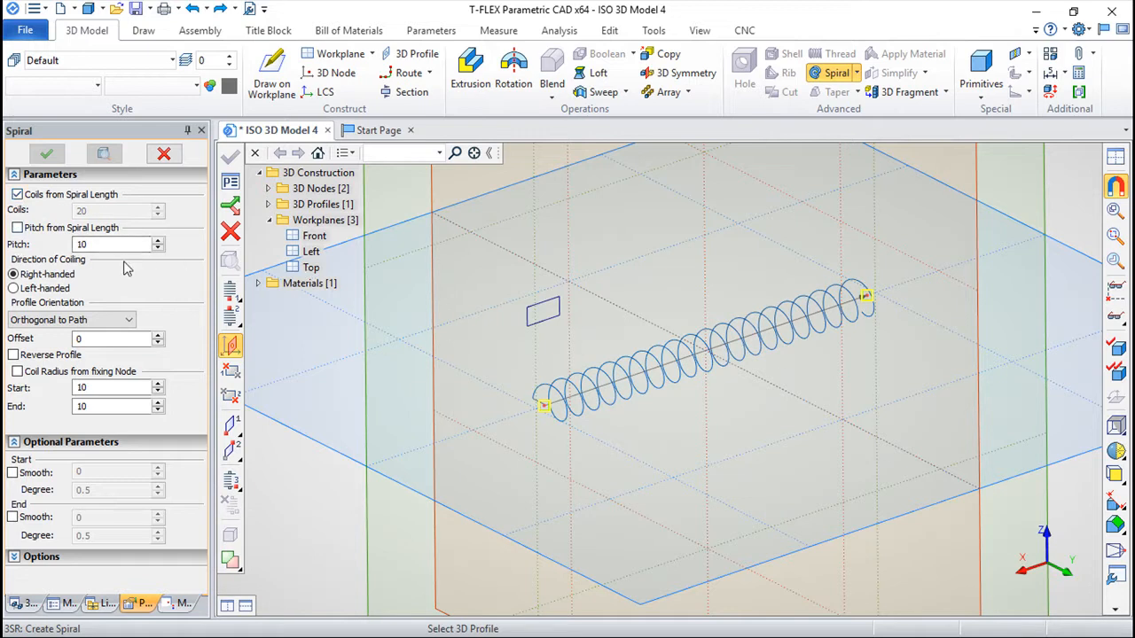
pyautogui.scroll(2, 647, 378)
pyautogui.doubleClick(89, 244)
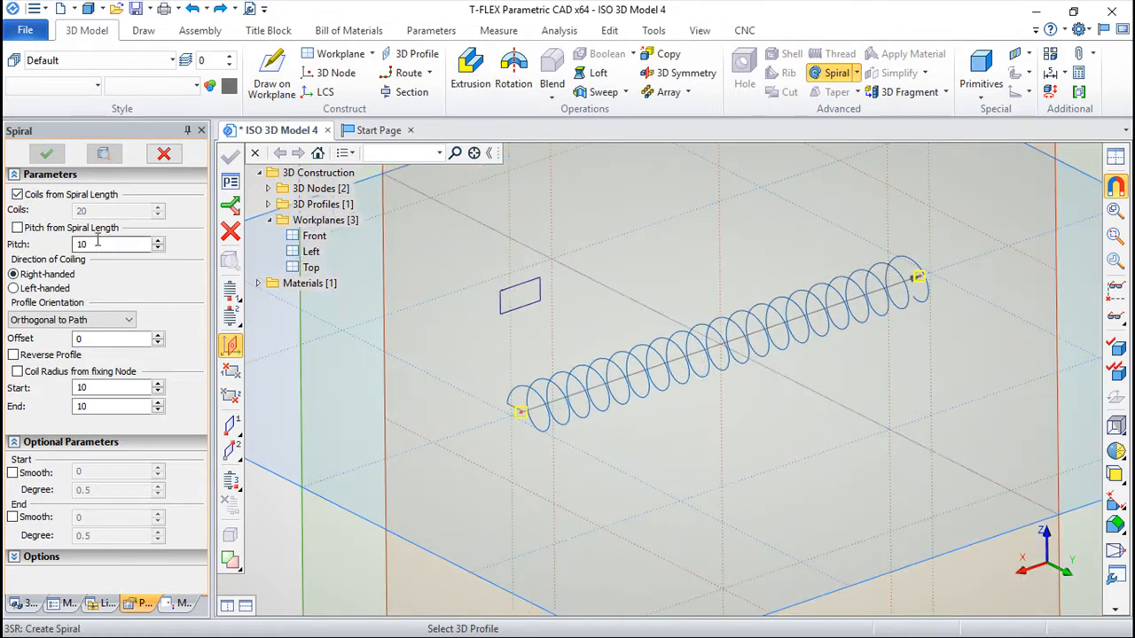
pyautogui.write('15')
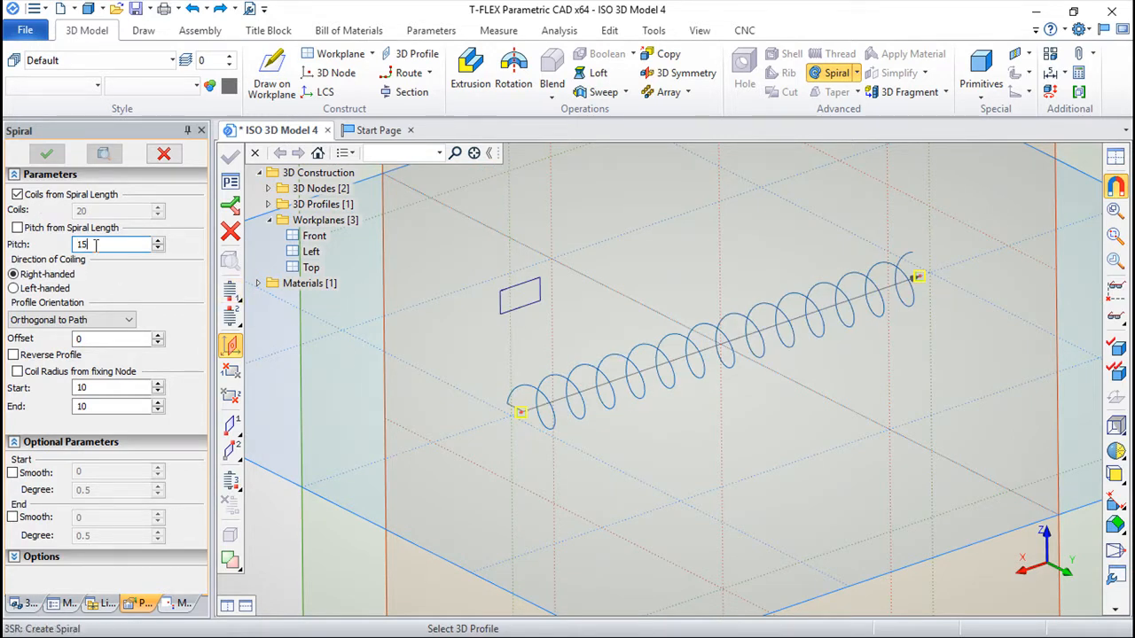
# Step: Try left-handed coiling and switch the spiral back to right-handed
pyautogui.click(13, 290)
pyautogui.click(12, 276)
# Step: Select the rectangle as the spiral's 3D profile and attach it by its upper-left and lower-left corners
pyautogui.scroll(3, 492, 363)
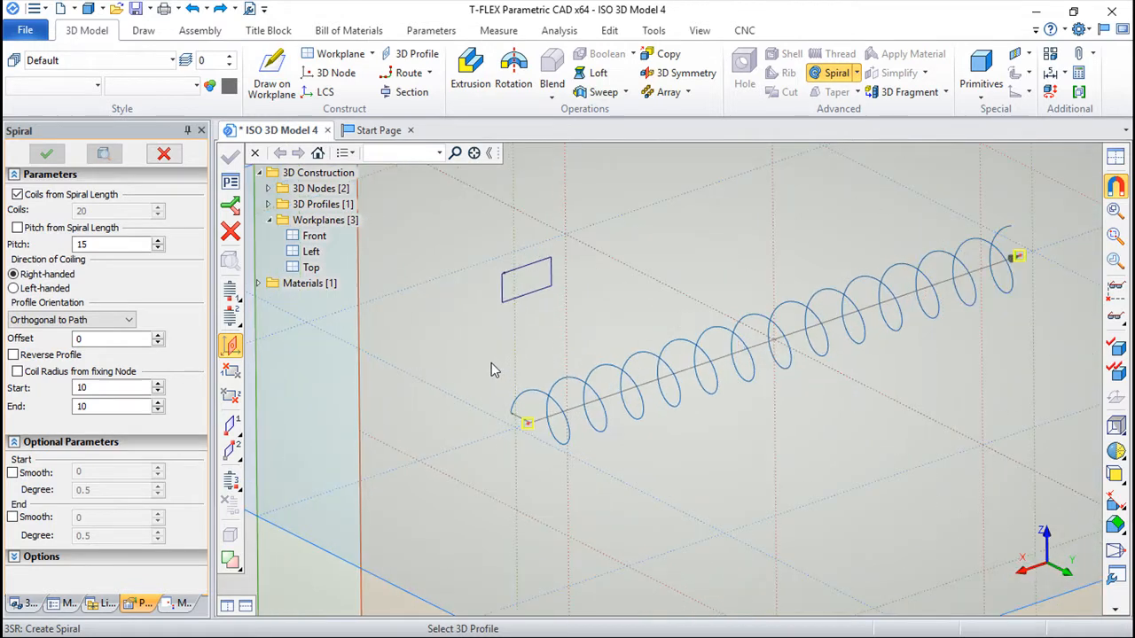
pyautogui.scroll(-2, 784, 431)
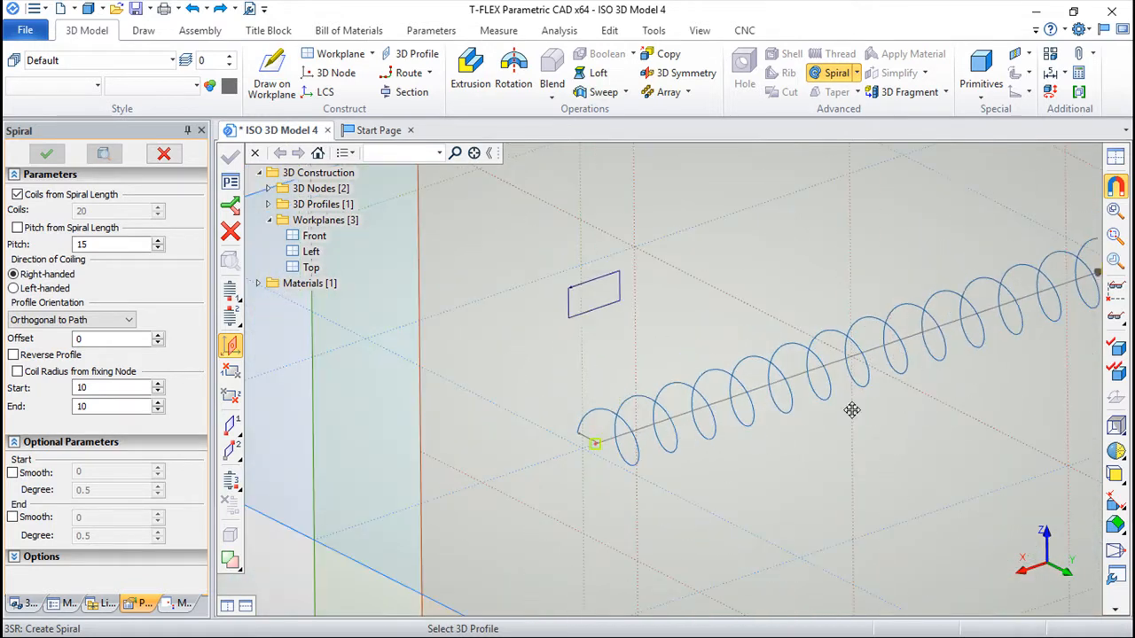
pyautogui.moveTo(975, 334); pyautogui.dragTo(836, 388, button='middle')
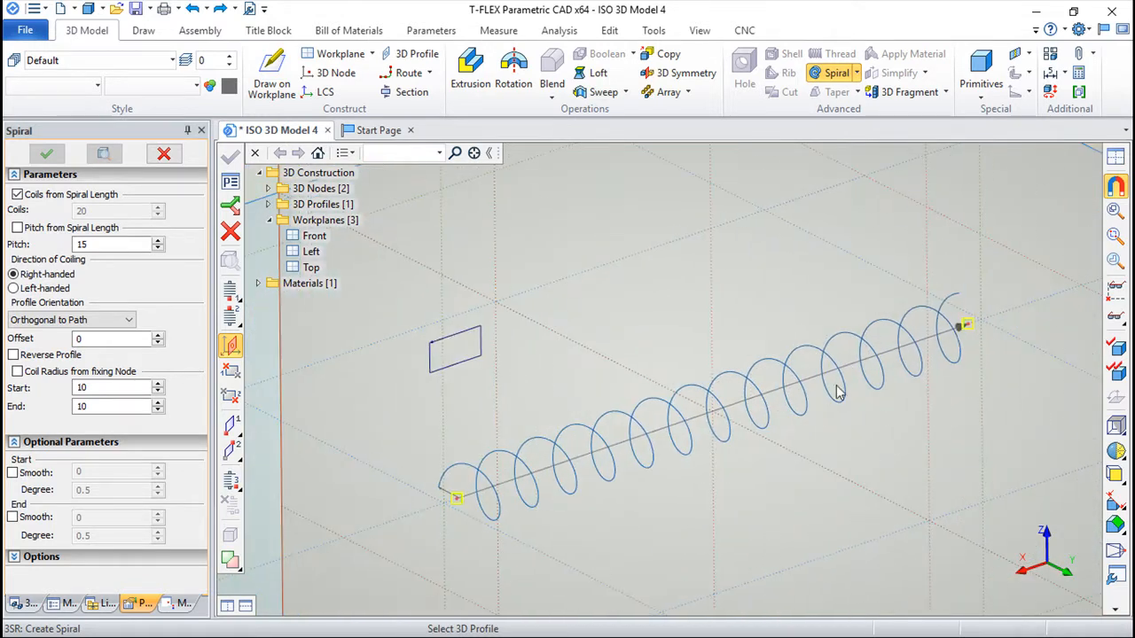
pyautogui.click(482, 358)
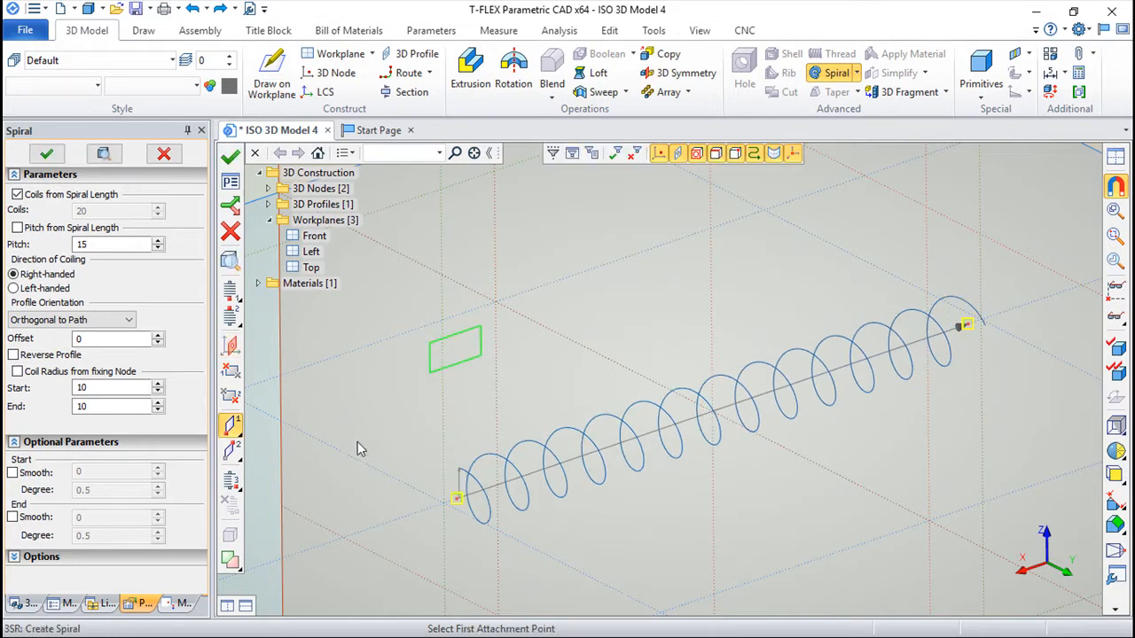
pyautogui.scroll(2, 295, 437)
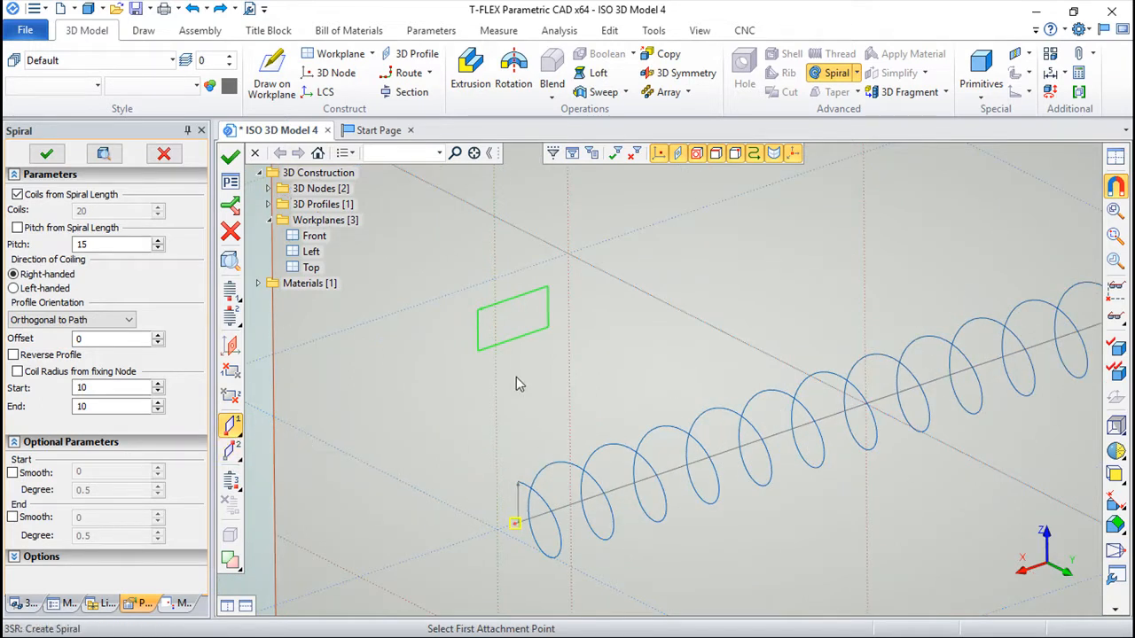
pyautogui.click(478, 311)
pyautogui.click(478, 351)
pyautogui.moveTo(573, 516); pyautogui.dragTo(502, 523)
pyautogui.moveTo(573, 341); pyautogui.dragTo(562, 340)
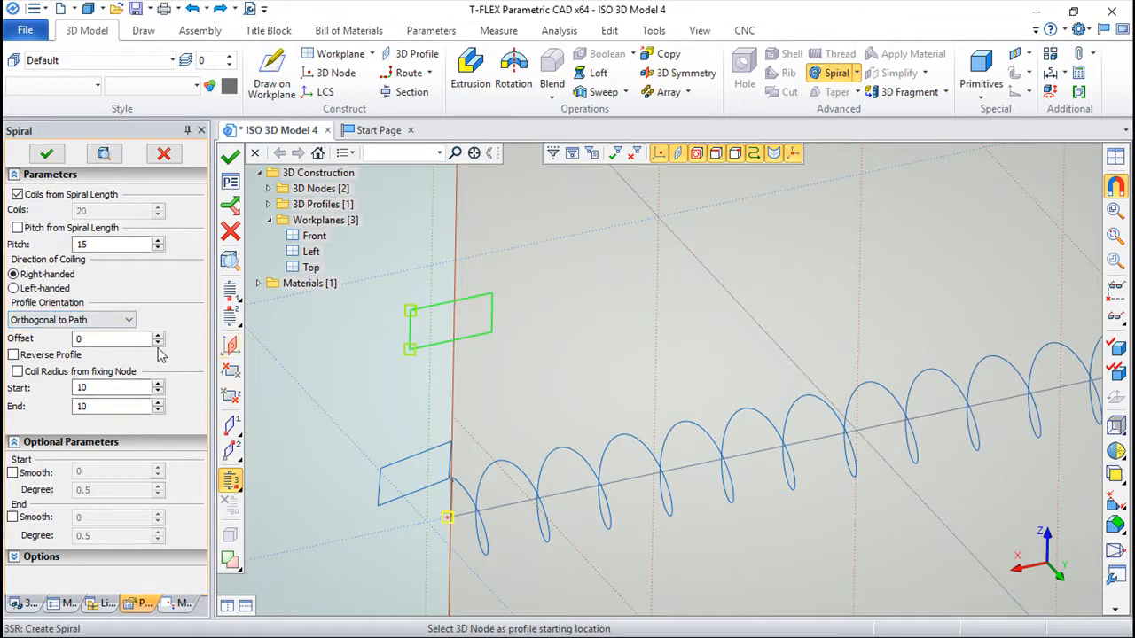
# Step: Try the Orthogonal to Axis and Parallel to Axis profile orientations, and return to Orthogonal to Path
pyautogui.moveTo(419, 481); pyautogui.dragTo(661, 387, button='right')
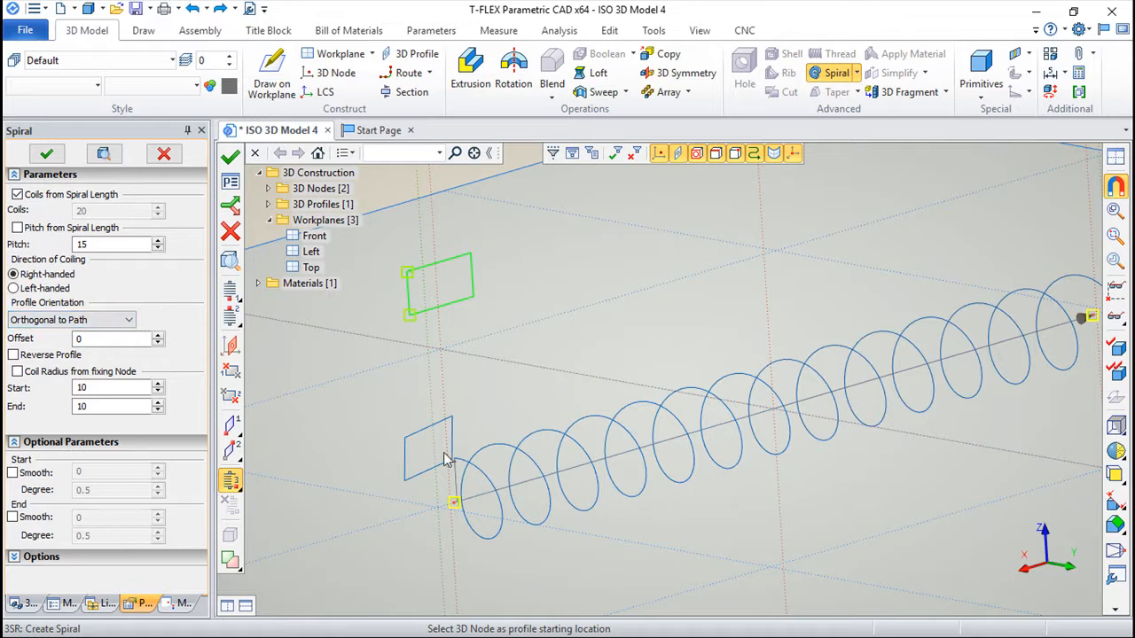
pyautogui.click(129, 321)
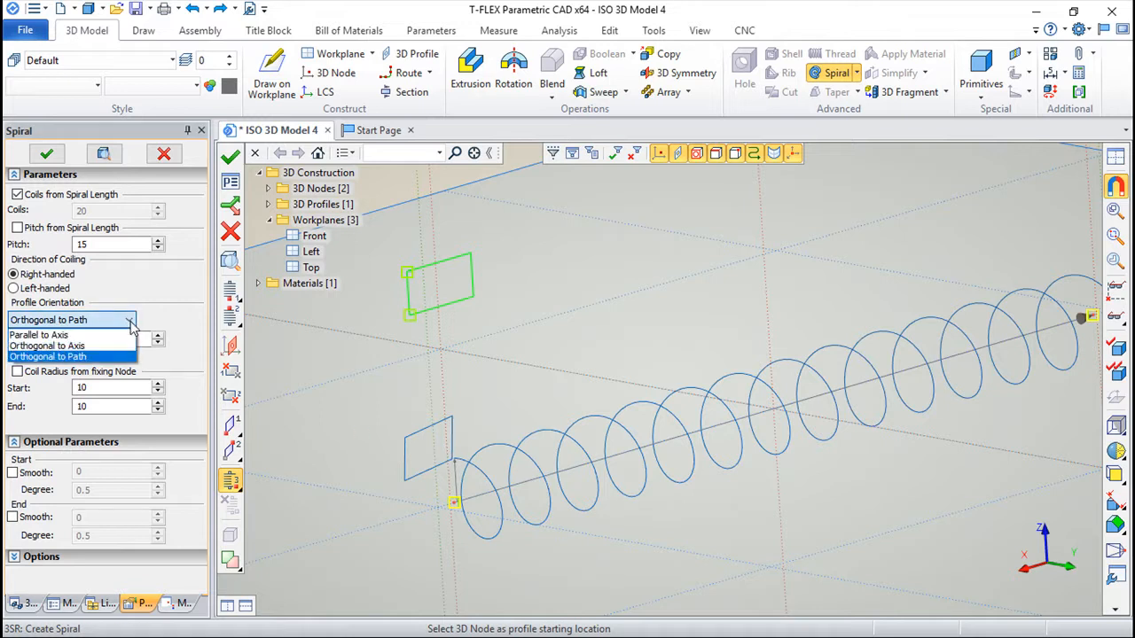
pyautogui.click(54, 348)
pyautogui.moveTo(532, 494); pyautogui.dragTo(610, 485, button='right')
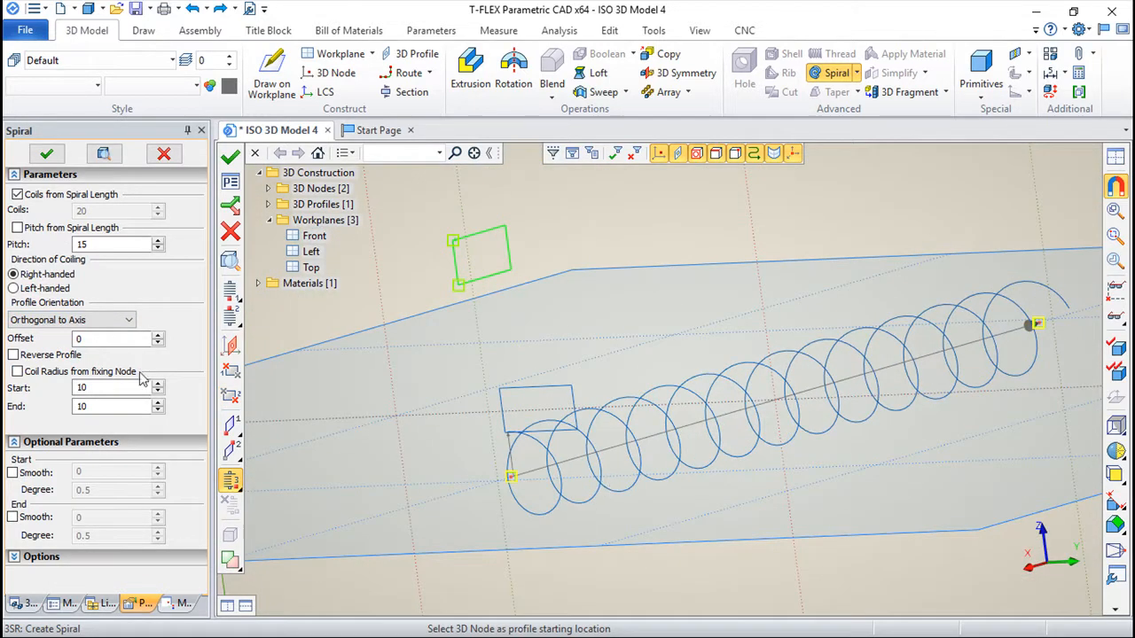
pyautogui.click(125, 321)
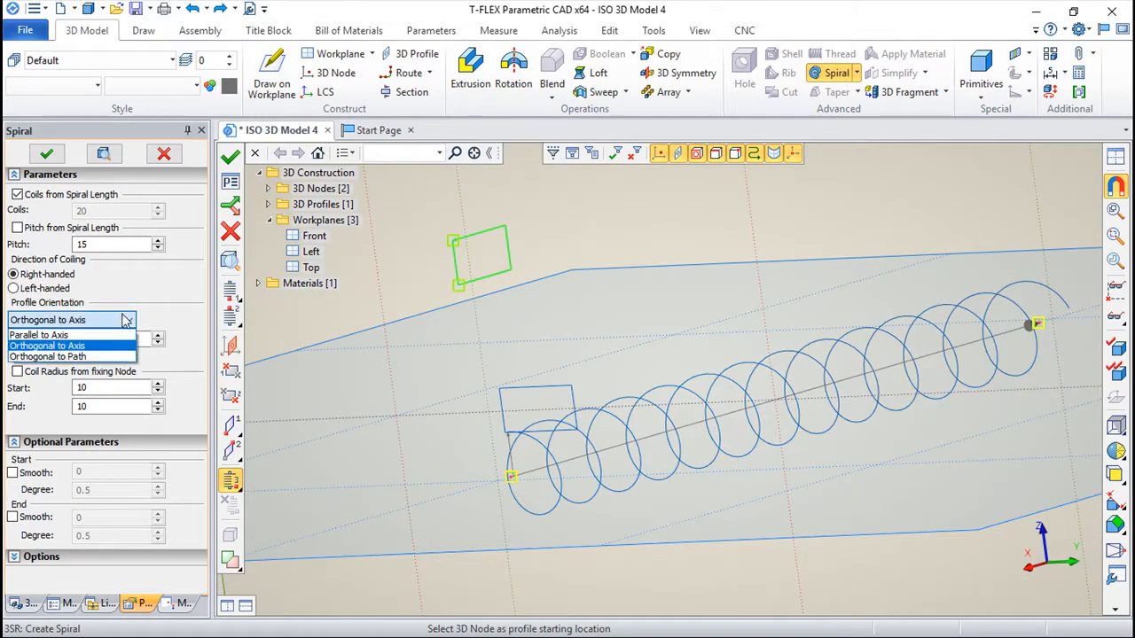
pyautogui.click(40, 335)
pyautogui.moveTo(429, 420); pyautogui.dragTo(660, 497, button='right')
pyautogui.click(128, 320)
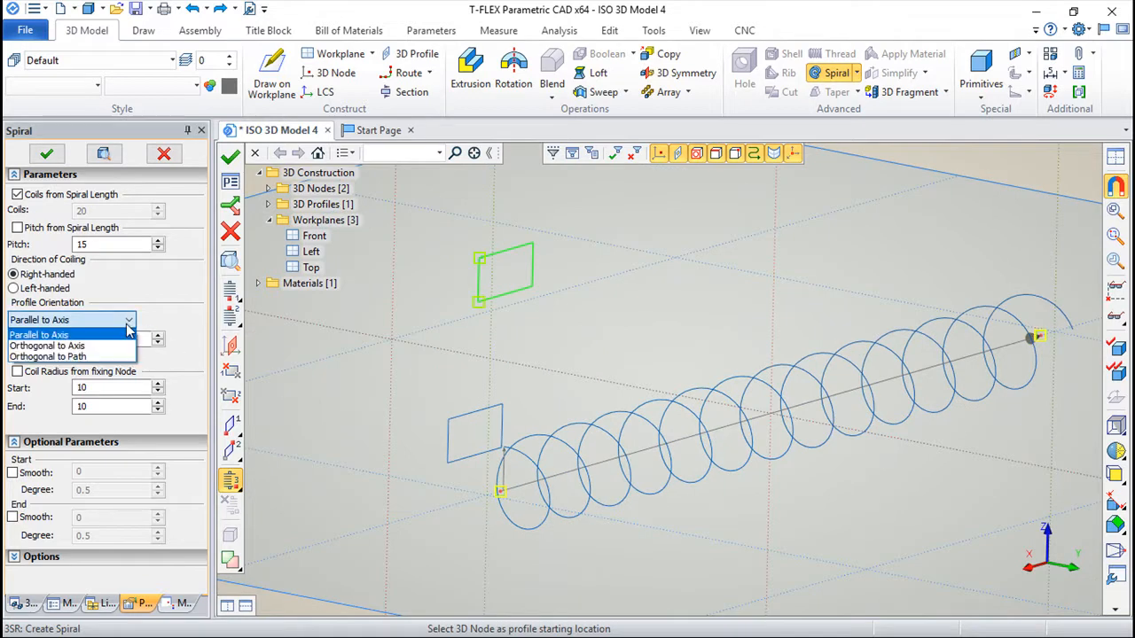
pyautogui.click(49, 356)
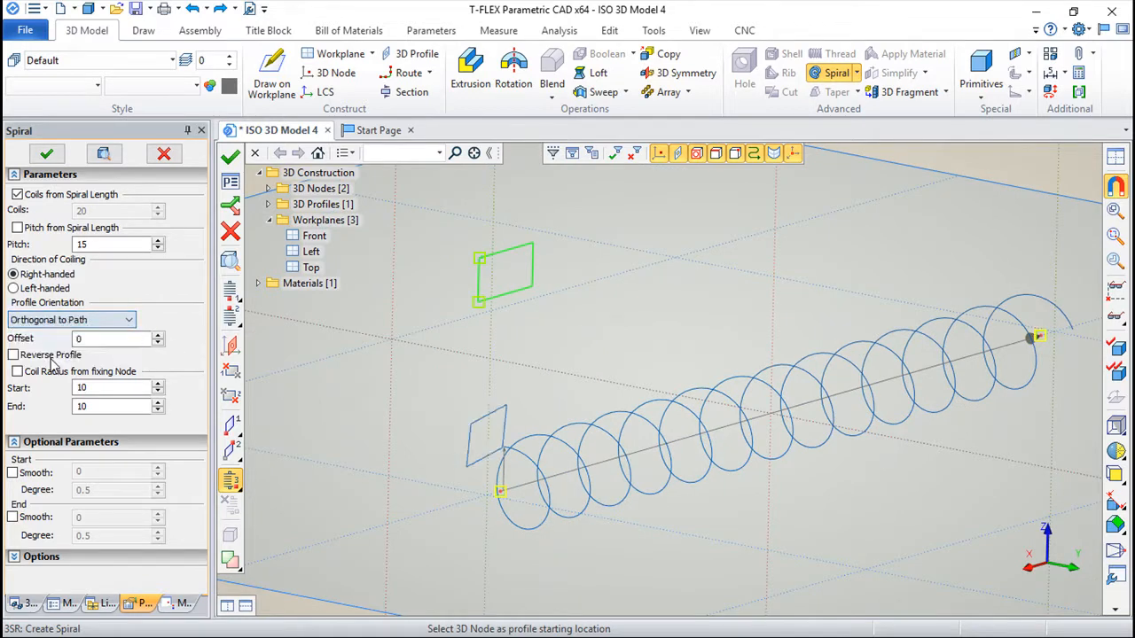
pyautogui.moveTo(317, 421); pyautogui.dragTo(350, 464, button='right')
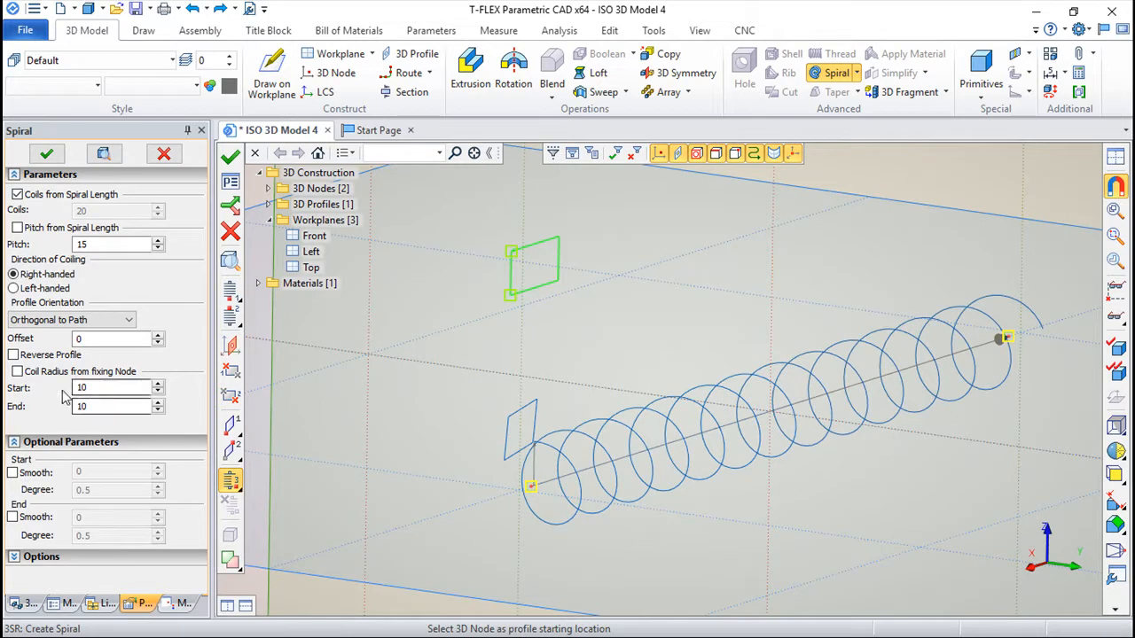
# Step: Toggle Reverse Profile on and off to compare the profile's direction, leaving it off
pyautogui.click(14, 356)
pyautogui.click(13, 356)
pyautogui.click(14, 355)
pyautogui.click(13, 355)
pyautogui.moveTo(401, 393); pyautogui.dragTo(330, 415, button='right')
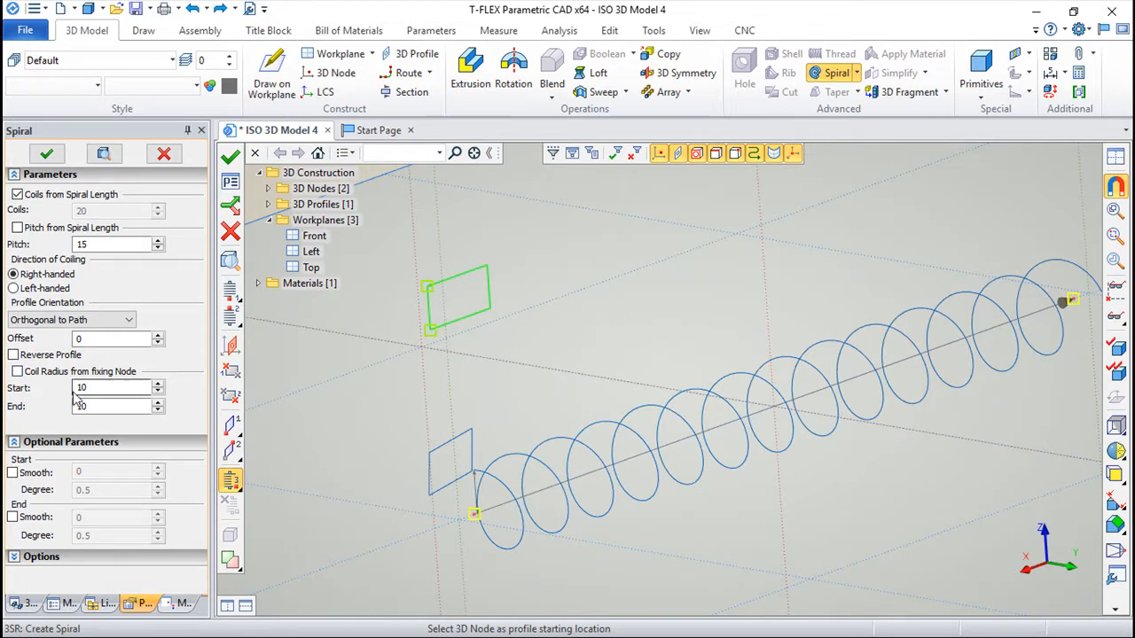
# Step: Set both the start and end coil radius of the spiral to 30
pyautogui.moveTo(592, 523); pyautogui.dragTo(527, 515, button='right')
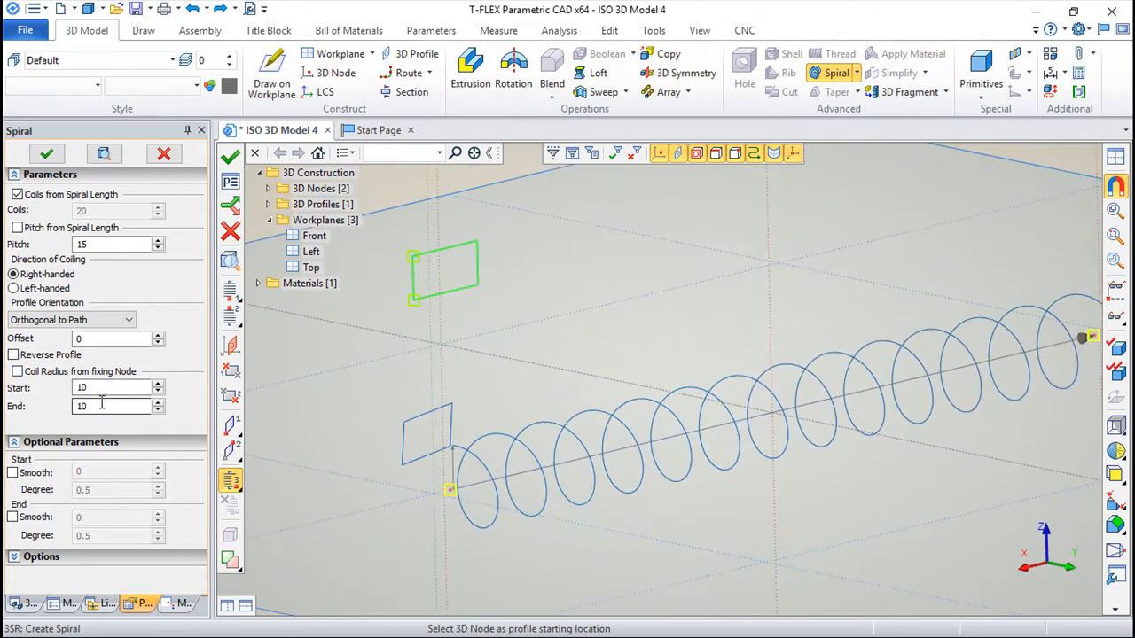
pyautogui.moveTo(96, 387); pyautogui.dragTo(39, 388)
pyautogui.write('30')
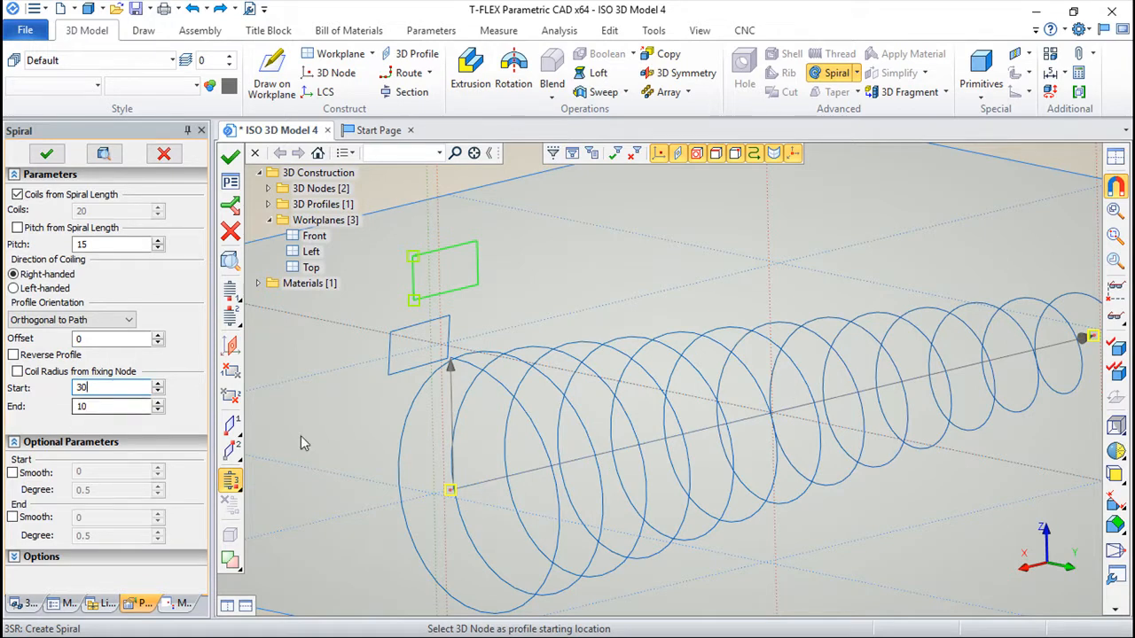
pyautogui.moveTo(934, 466); pyautogui.dragTo(718, 511, button='right')
pyautogui.scroll(-2, 902, 433)
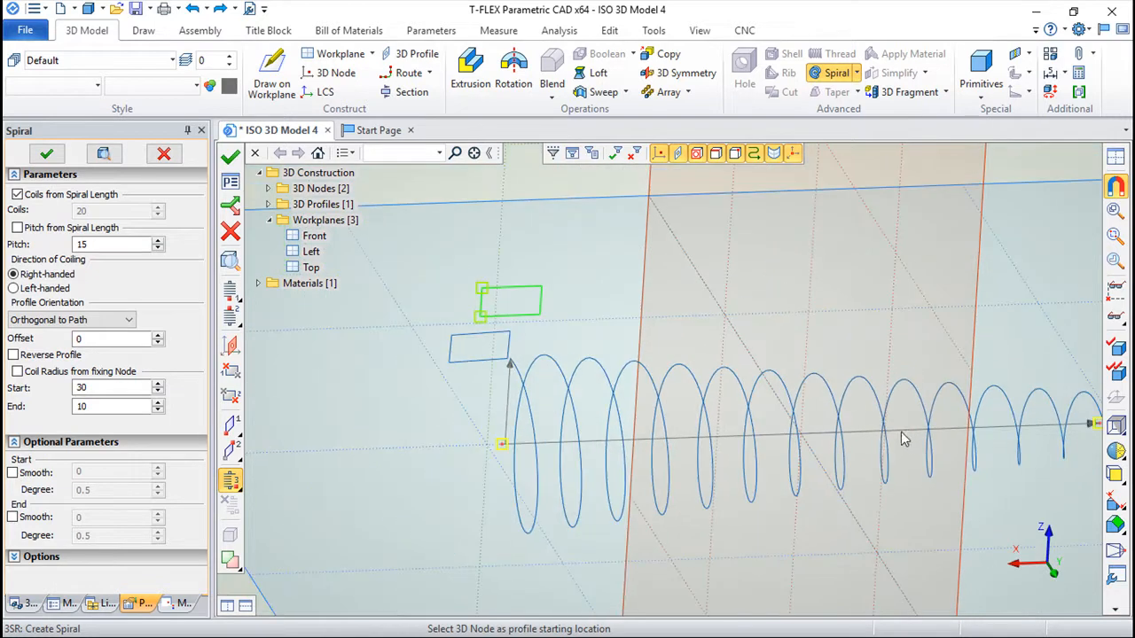
pyautogui.moveTo(843, 417); pyautogui.dragTo(744, 410, button='middle')
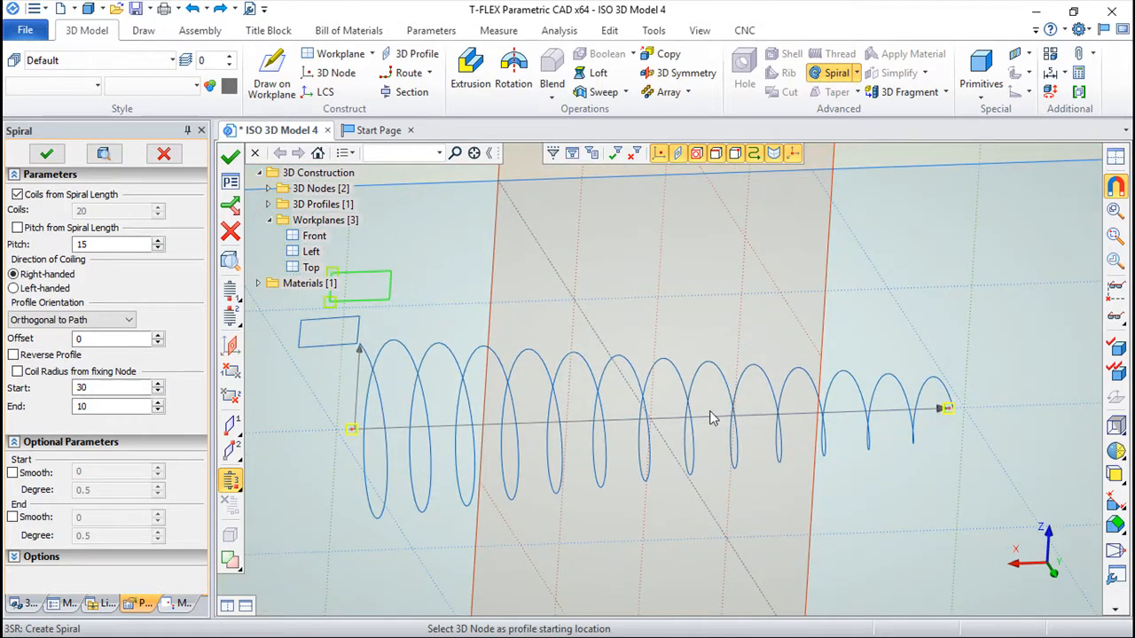
pyautogui.doubleClick(81, 406)
pyautogui.write('30')
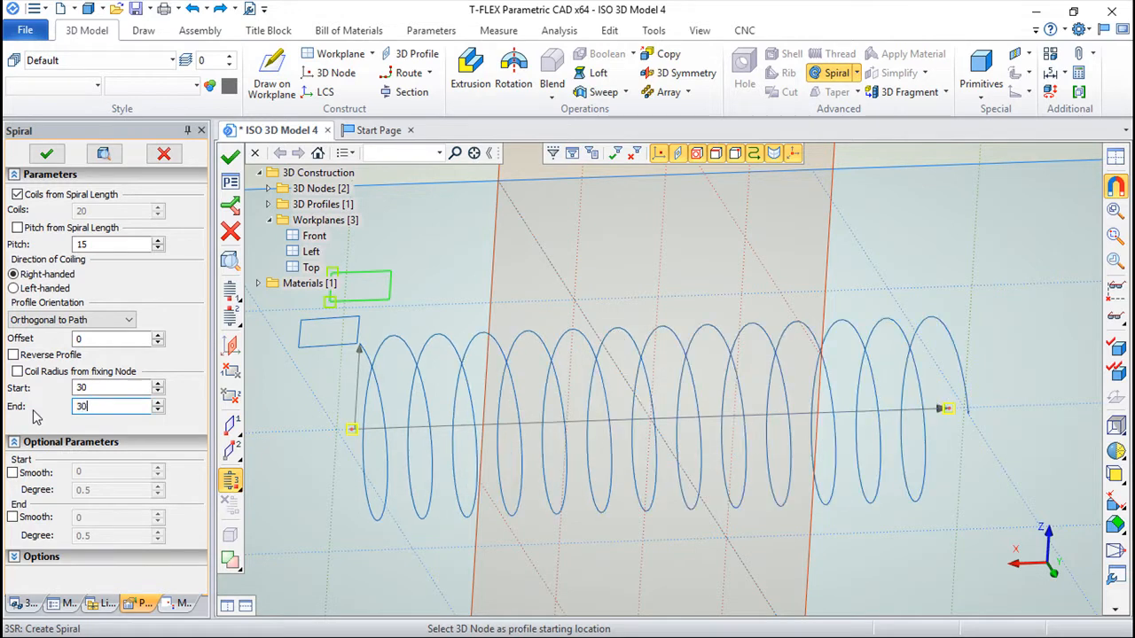
# Step: Try a spiral pitch of 20 and settle on a pitch of 30
pyautogui.doubleClick(116, 243)
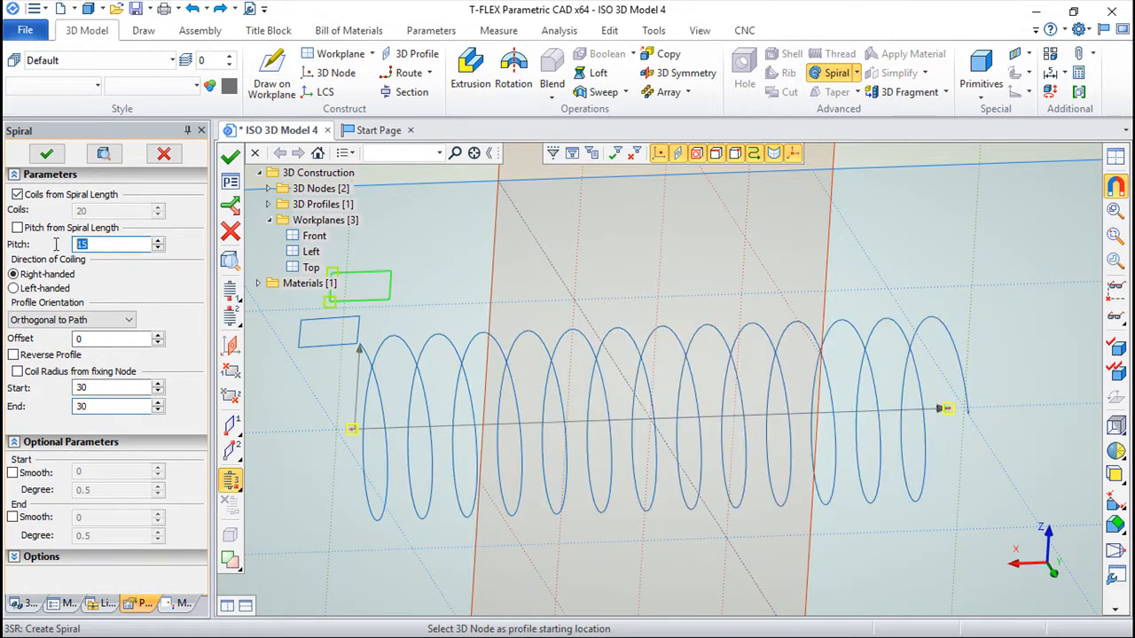
pyautogui.write('20')
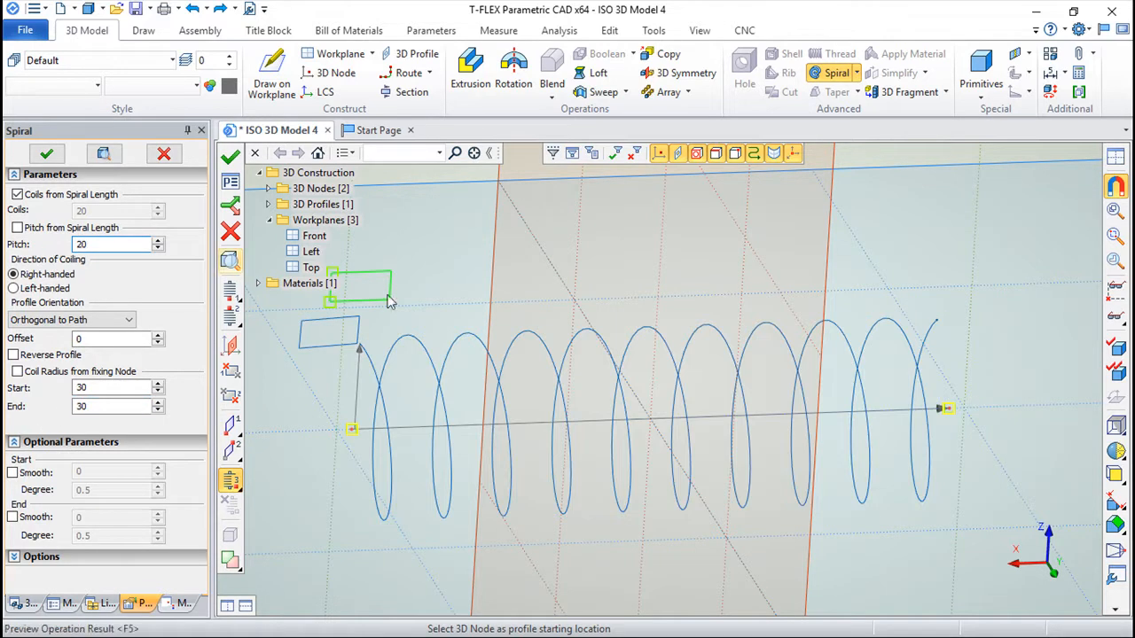
pyautogui.doubleClick(82, 243)
pyautogui.write('30')
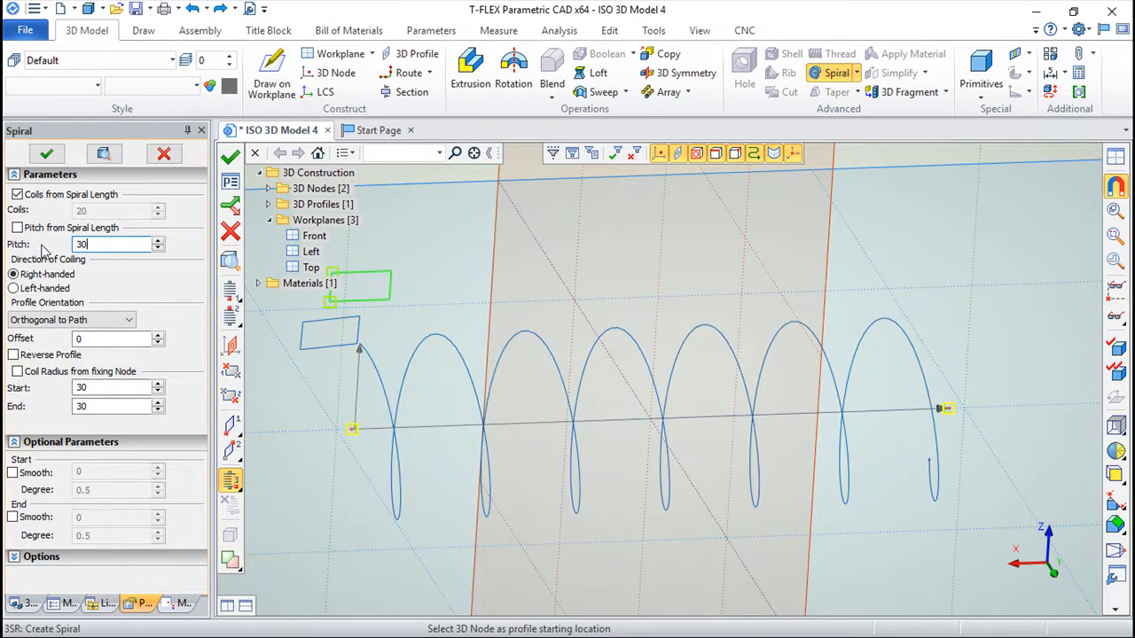
# Step: Take the spiral's coil radius from the fixing node instead of entered start and end values
pyautogui.moveTo(621, 398)
pyautogui.mouseDown()
pyautogui.moveTo(471, 408)
pyautogui.moveTo(511, 446)
pyautogui.moveTo(666, 526)
pyautogui.moveTo(503, 411)
pyautogui.moveTo(618, 360)
pyautogui.moveTo(627, 378)
pyautogui.mouseUp()
pyautogui.moveTo(587, 369); pyautogui.dragTo(645, 348, button='middle')
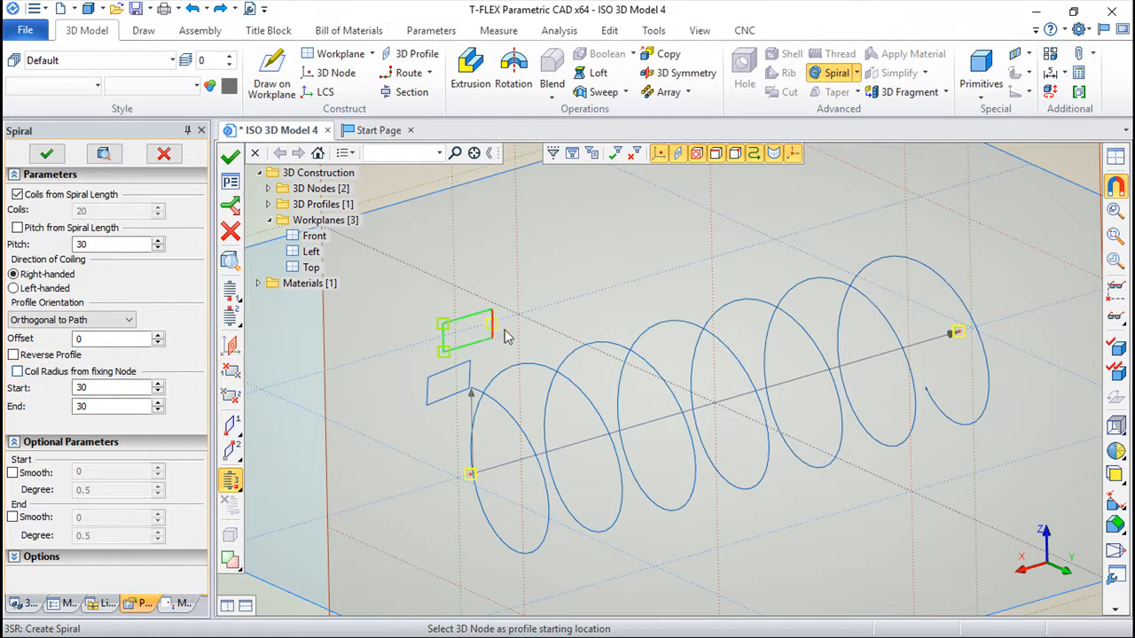
pyautogui.click(17, 373)
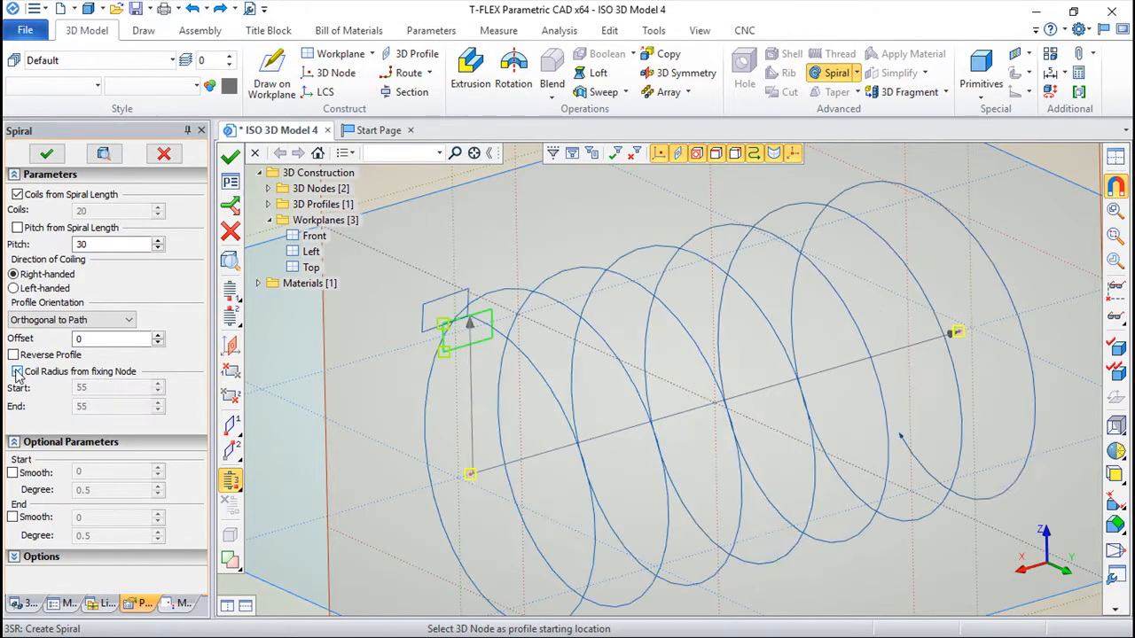
pyautogui.moveTo(627, 451)
pyautogui.mouseDown(button='middle')
pyautogui.moveTo(416, 437)
pyautogui.moveTo(648, 451)
pyautogui.mouseUp(button='middle')
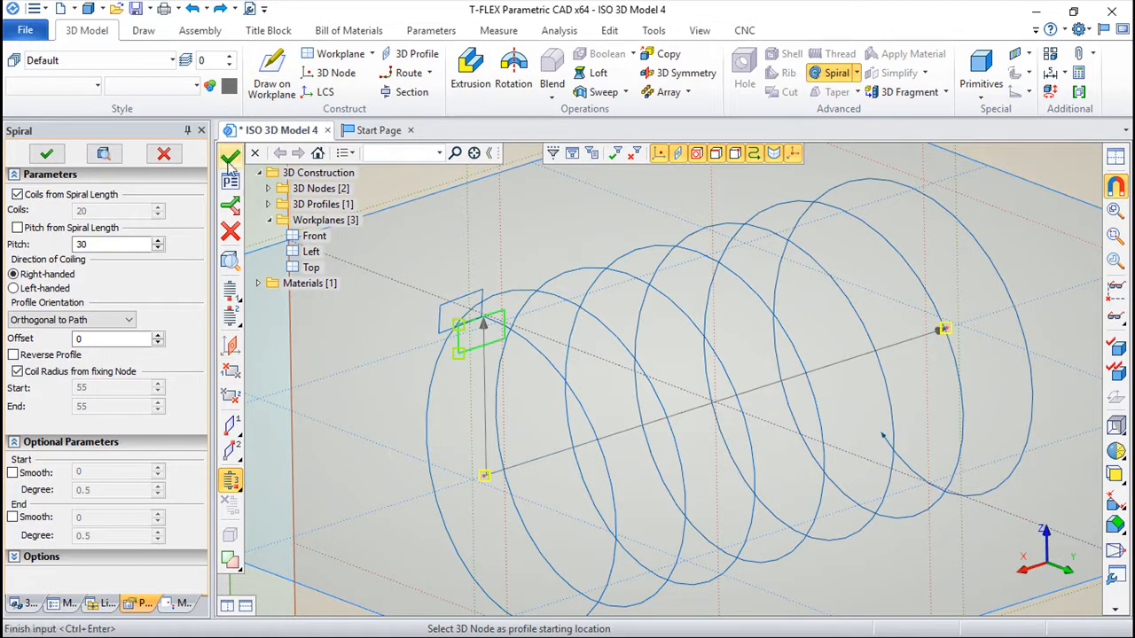
# Step: Create the spiral body from the current parameters and inspect its coils from another angle
pyautogui.click(230, 156)
pyautogui.moveTo(724, 435); pyautogui.dragTo(628, 459, button='middle')
pyautogui.scroll(-3, 564, 441)
pyautogui.moveTo(538, 442); pyautogui.dragTo(895, 373, button='middle')
pyautogui.moveTo(941, 365); pyautogui.dragTo(781, 530)
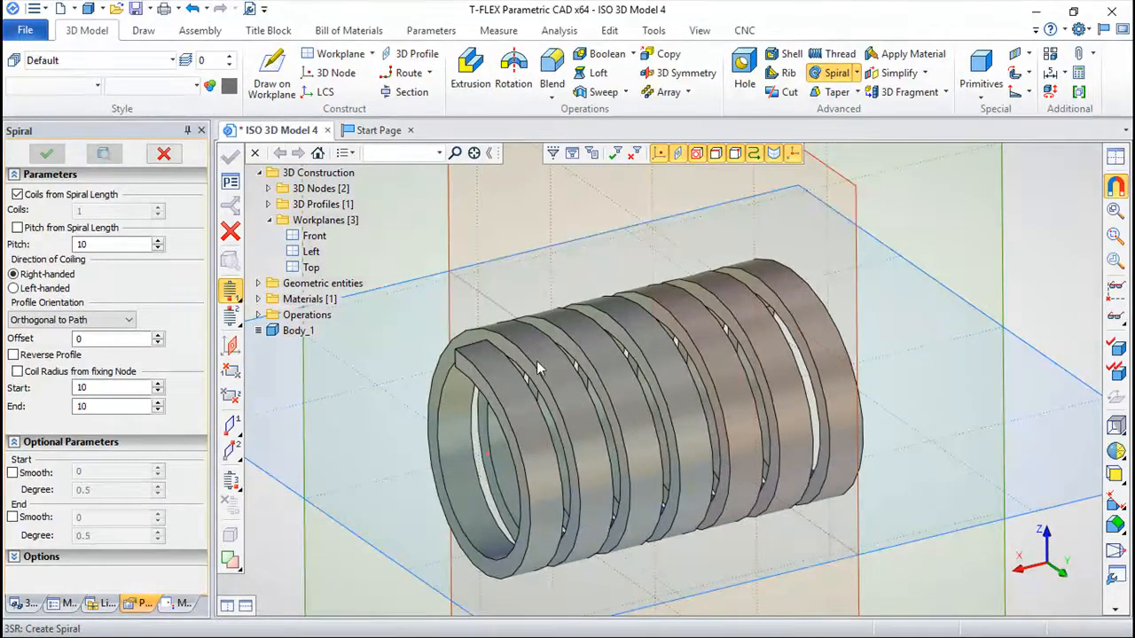
# Step: Reopen the finished spiral operation of the body for editing
pyautogui.rightClick(282, 331)
pyautogui.moveTo(335, 477)
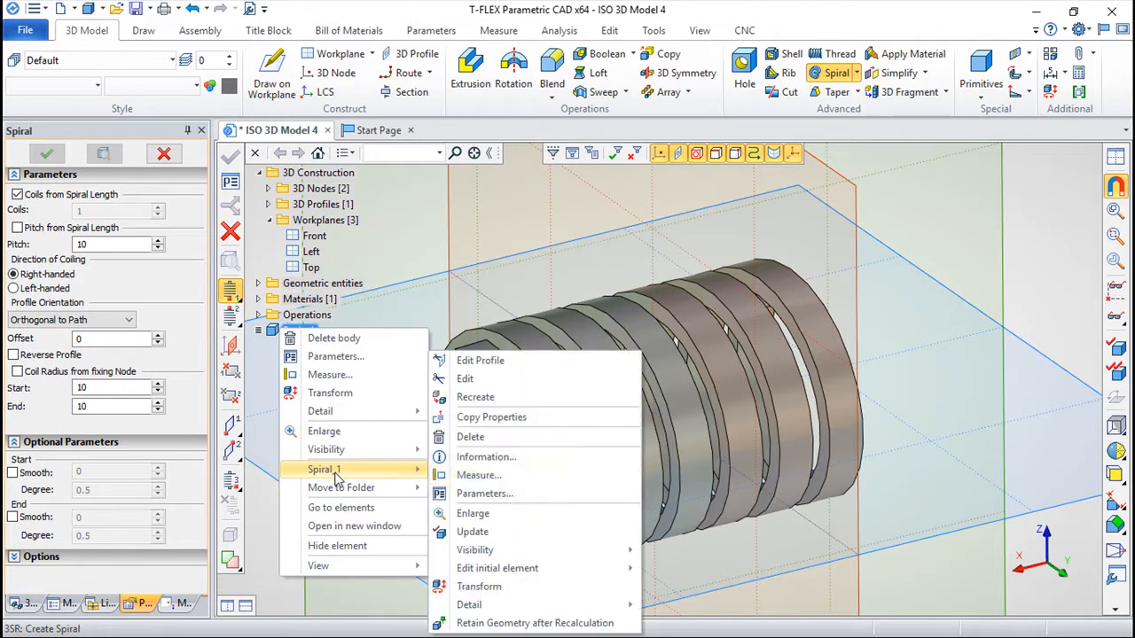
pyautogui.click(486, 379)
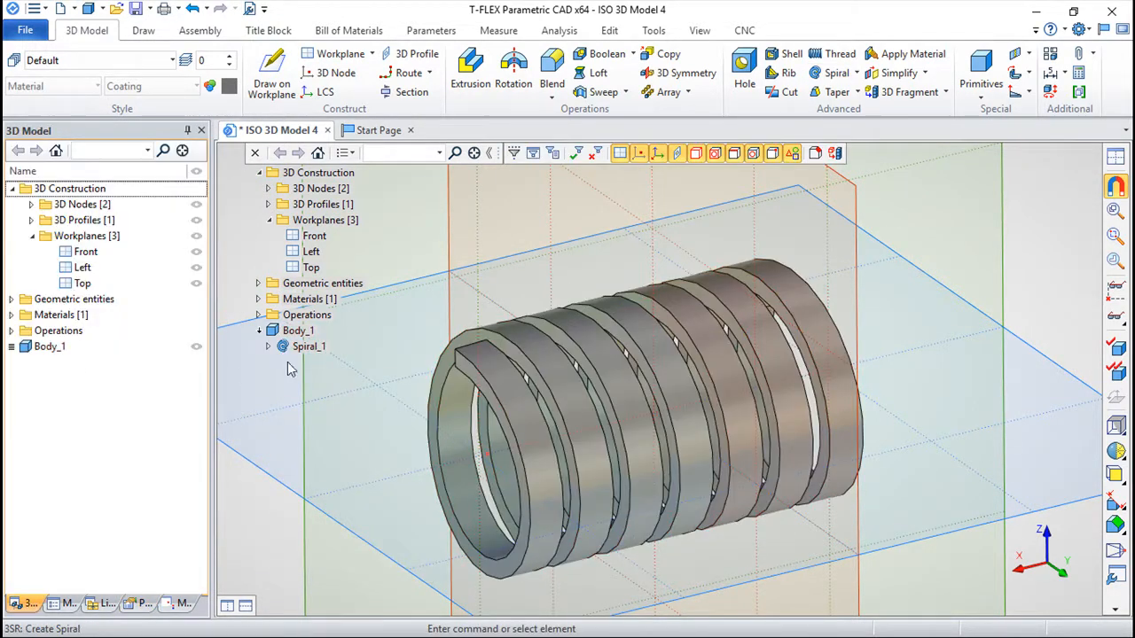
pyautogui.rightClick(301, 346)
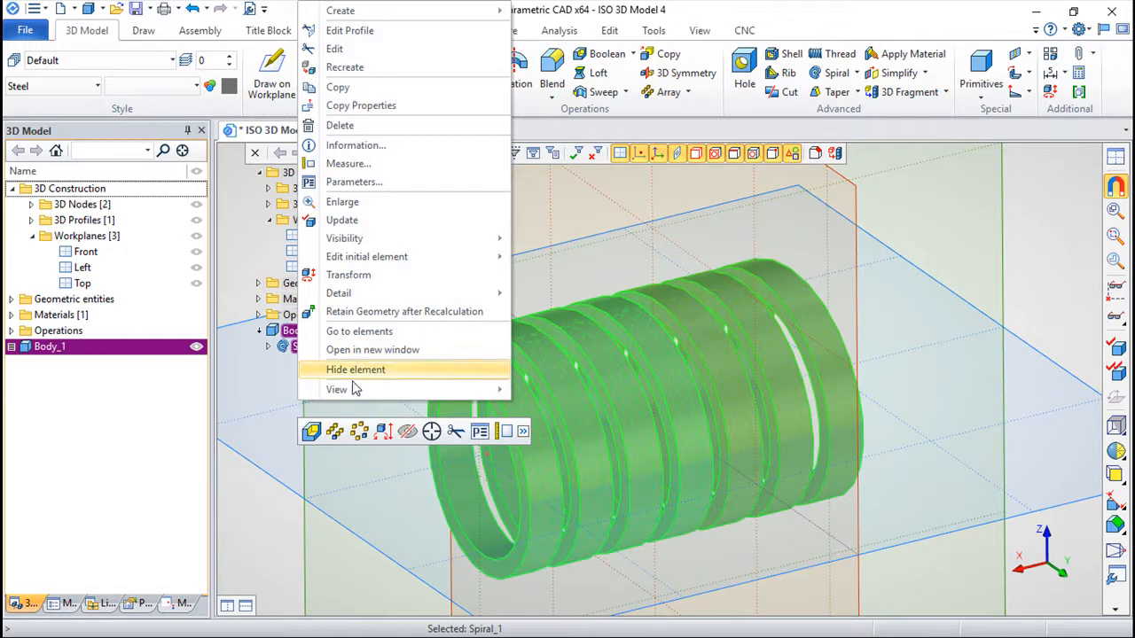
pyautogui.click(337, 48)
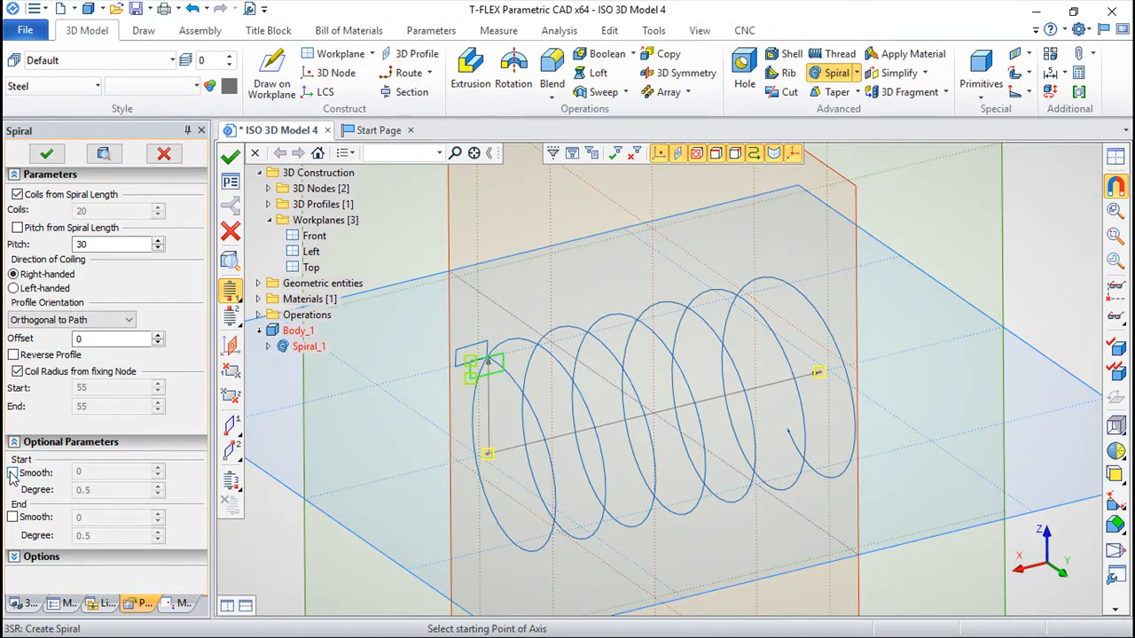
# Step: Enable smoothing at the spiral's start with a value of 10, apply it and inspect the start coils from the side
pyautogui.click(12, 472)
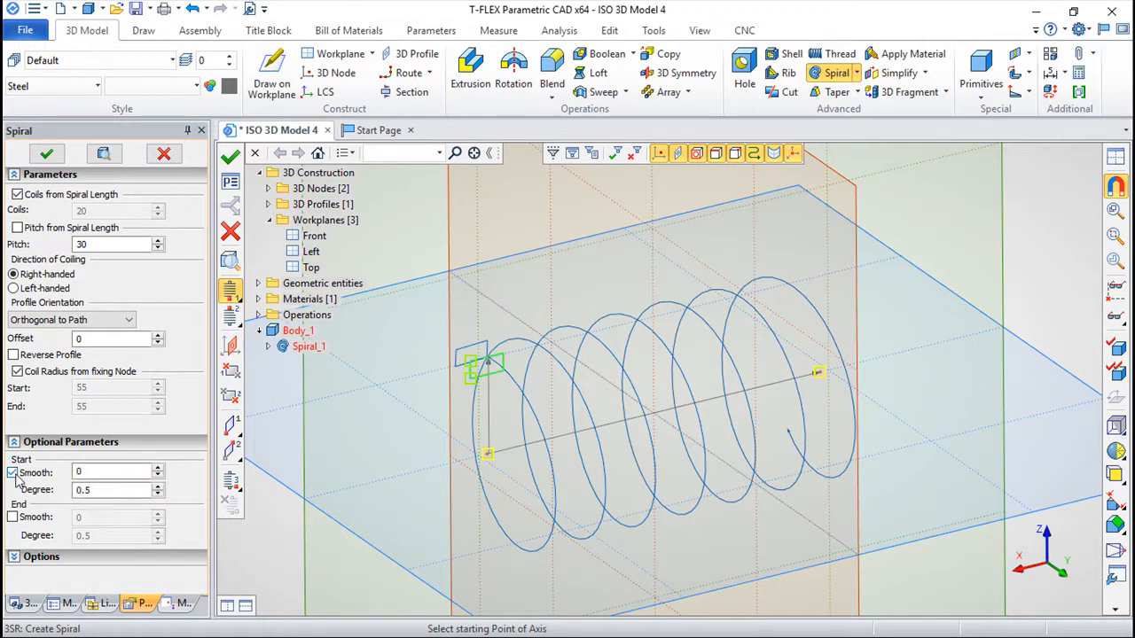
pyautogui.click(97, 472)
pyautogui.write('10')
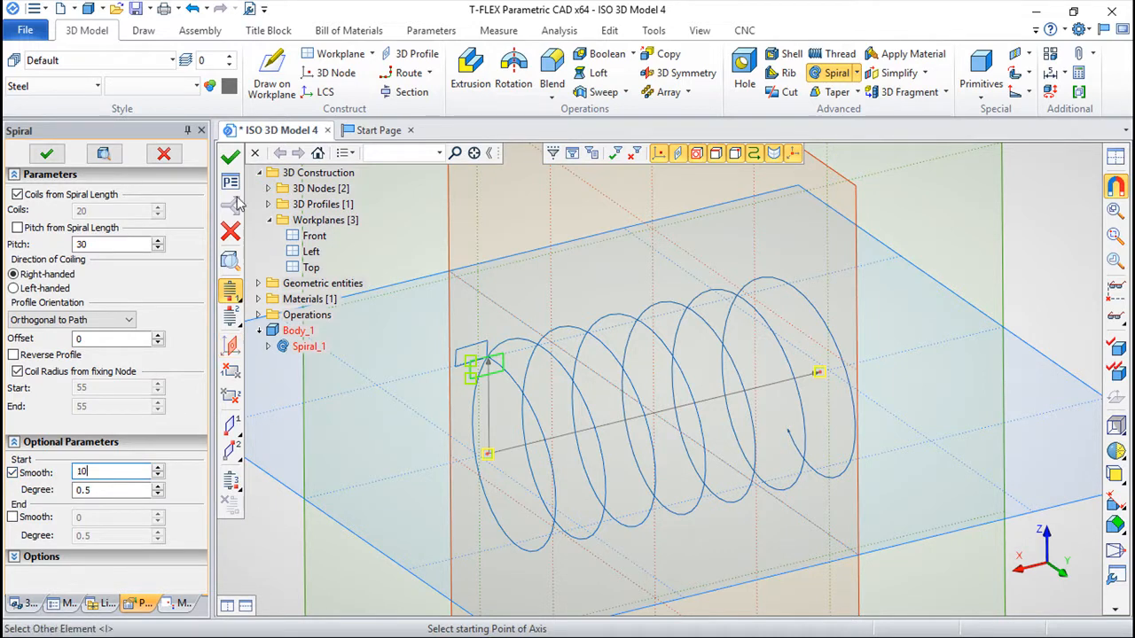
pyautogui.click(230, 156)
pyautogui.moveTo(559, 449); pyautogui.dragTo(473, 443)
pyautogui.scroll(2, 512, 427)
pyautogui.scroll(2, 512, 426)
pyautogui.scroll(-2, 512, 427)
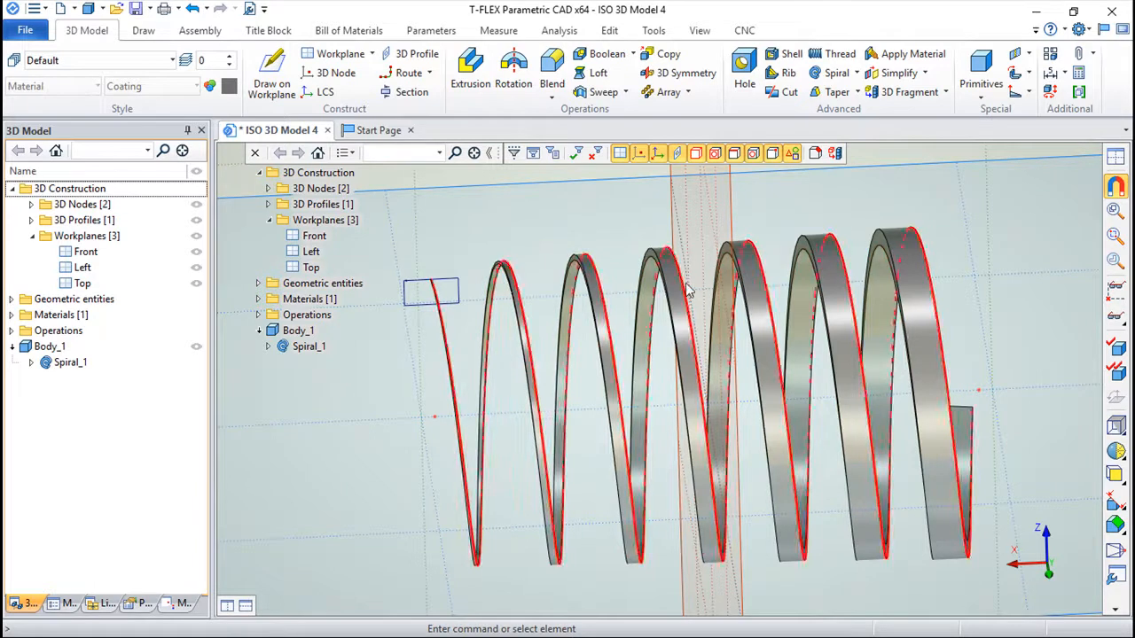
# Step: Edit the spiral again to set its start smoothing to 1, apply it and view the start coil
pyautogui.rightClick(295, 346)
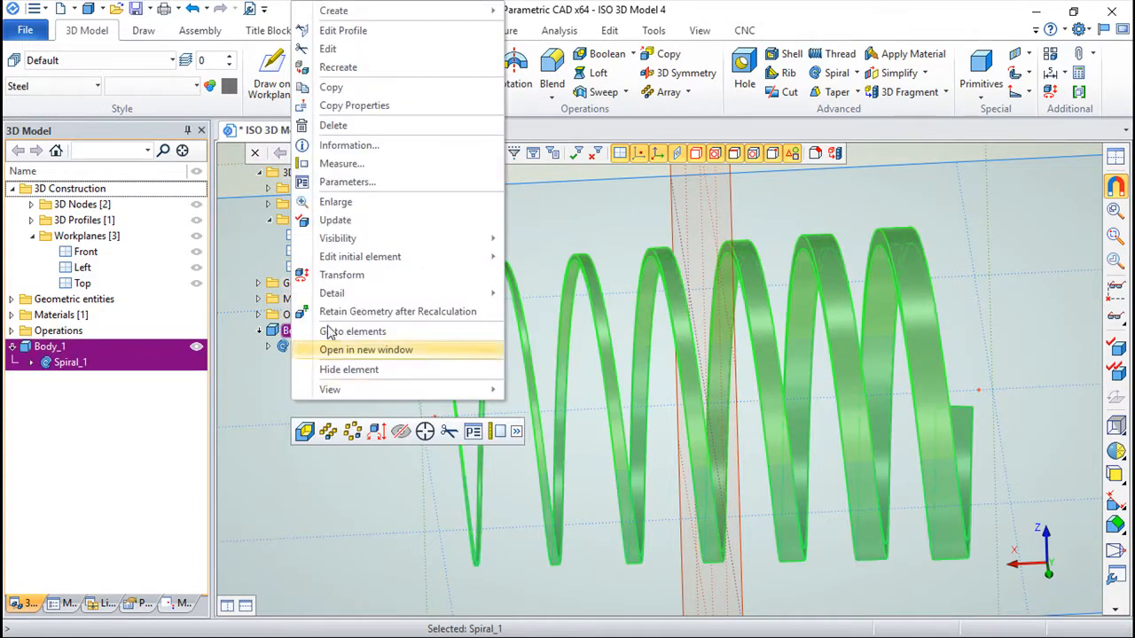
pyautogui.click(362, 49)
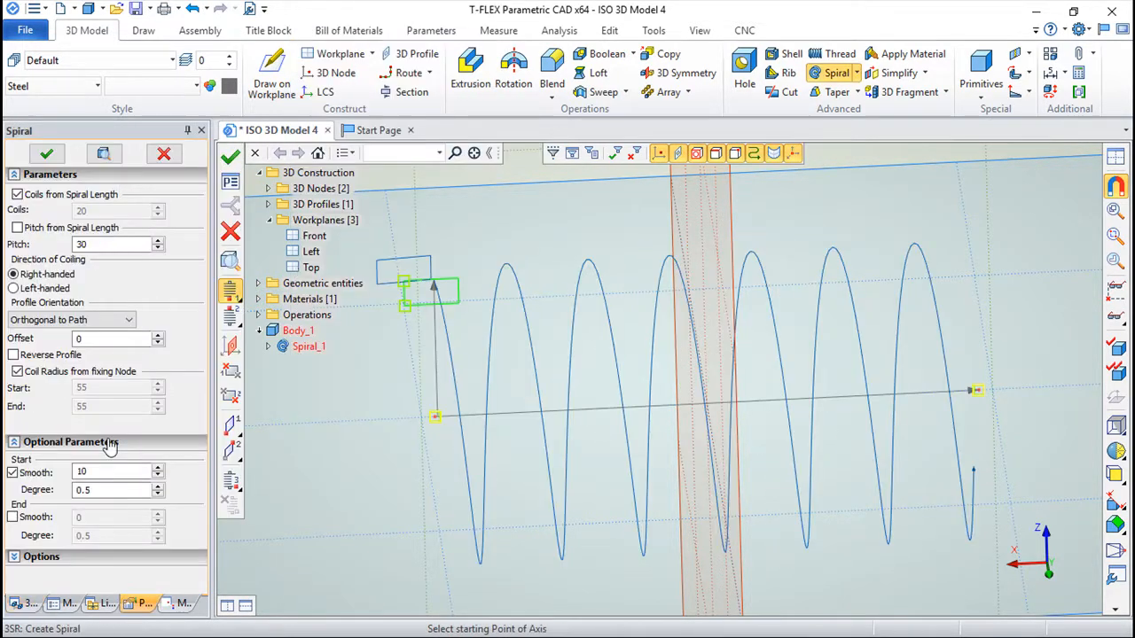
pyautogui.moveTo(102, 477); pyautogui.dragTo(55, 472)
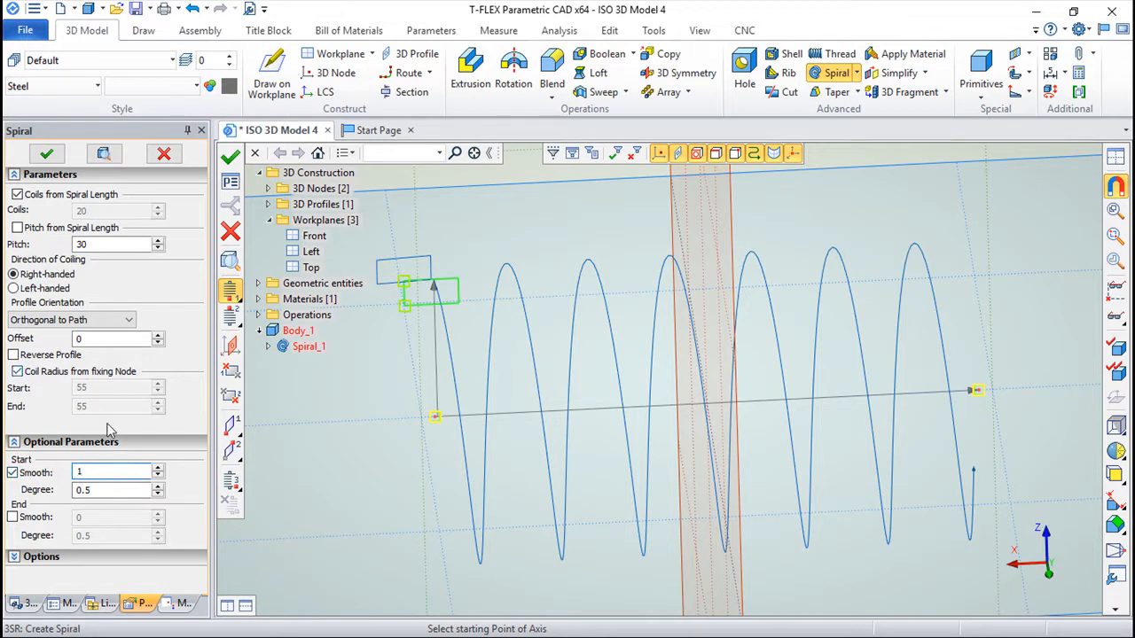
pyautogui.click(231, 156)
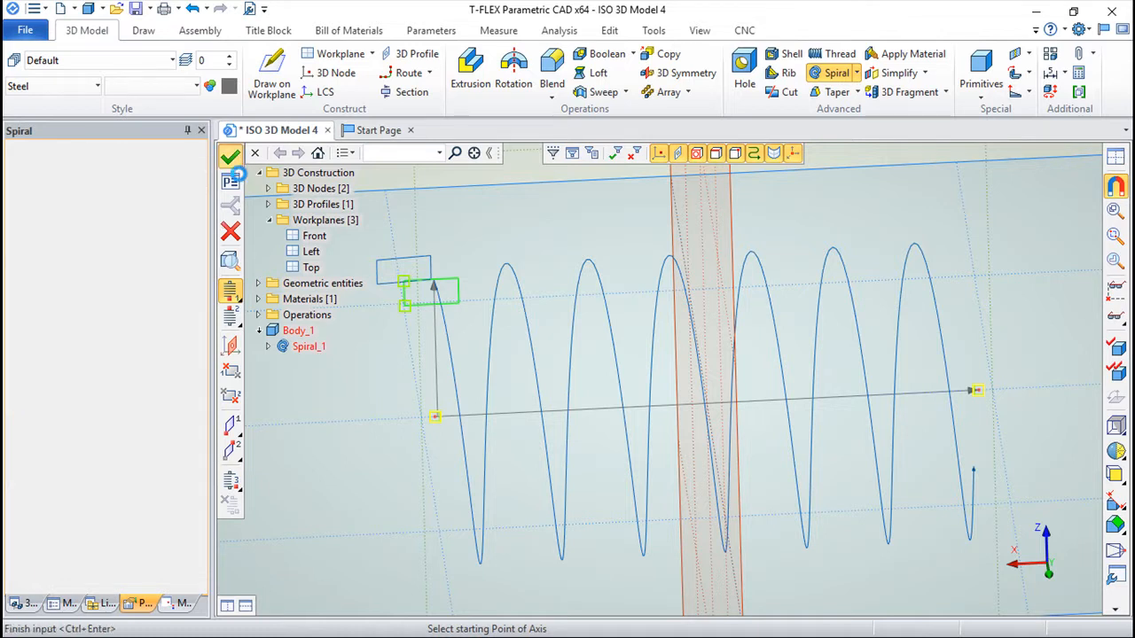
pyautogui.moveTo(465, 477); pyautogui.dragTo(602, 394)
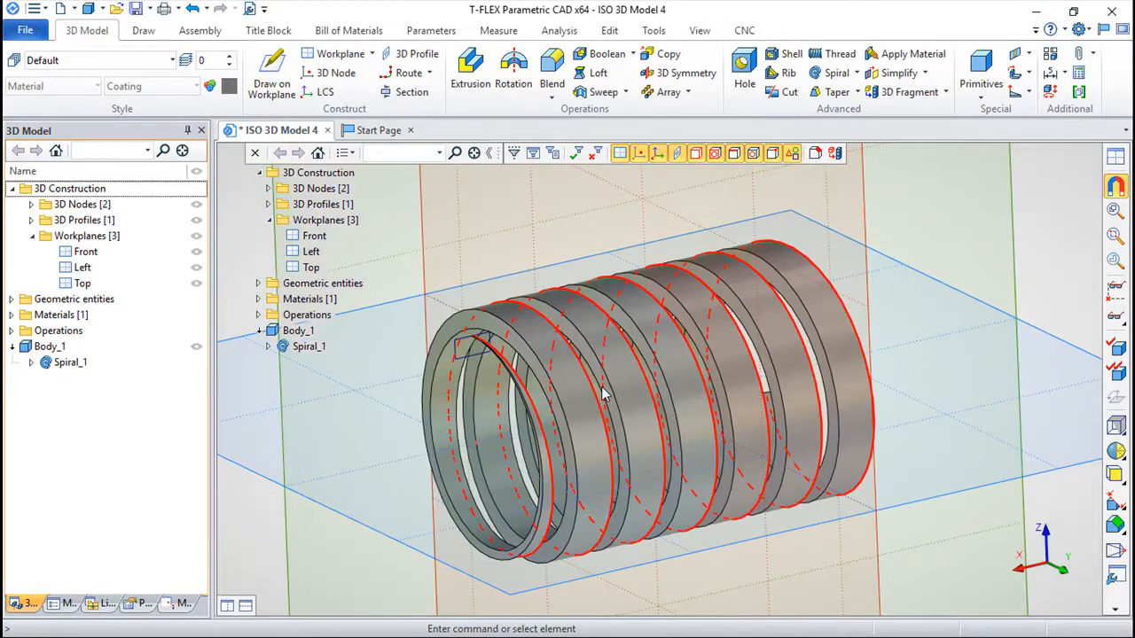